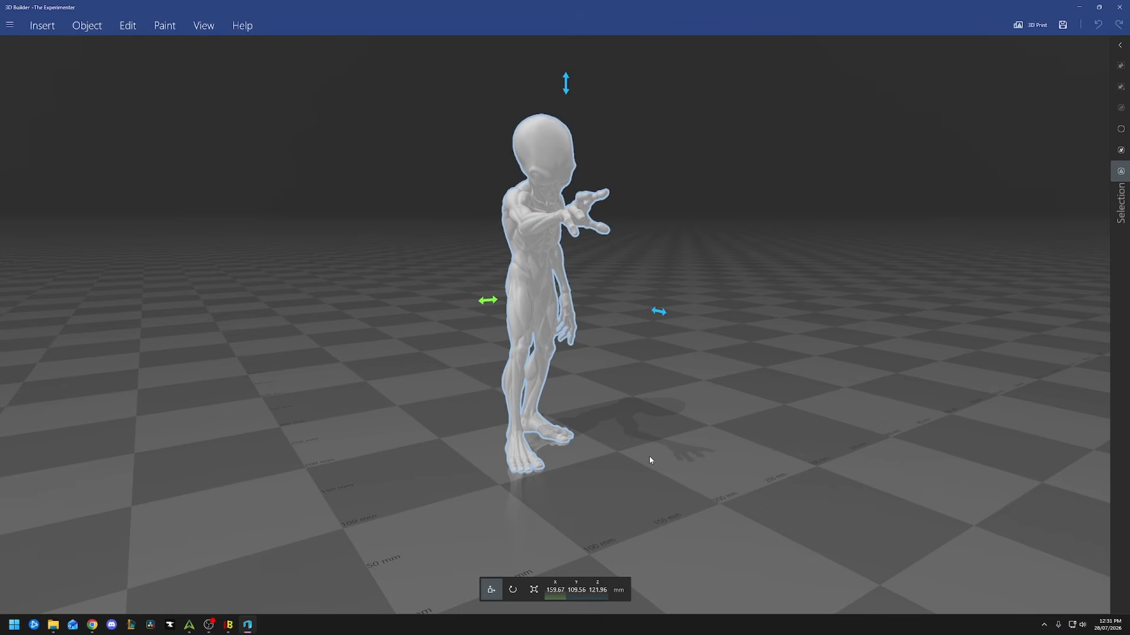
Step: Examine the alien figure from the front, including a close look at its legs and feet
{"action": "left_click_drag", "start_coordinate": [657, 443], "coordinate": [423, 448]}
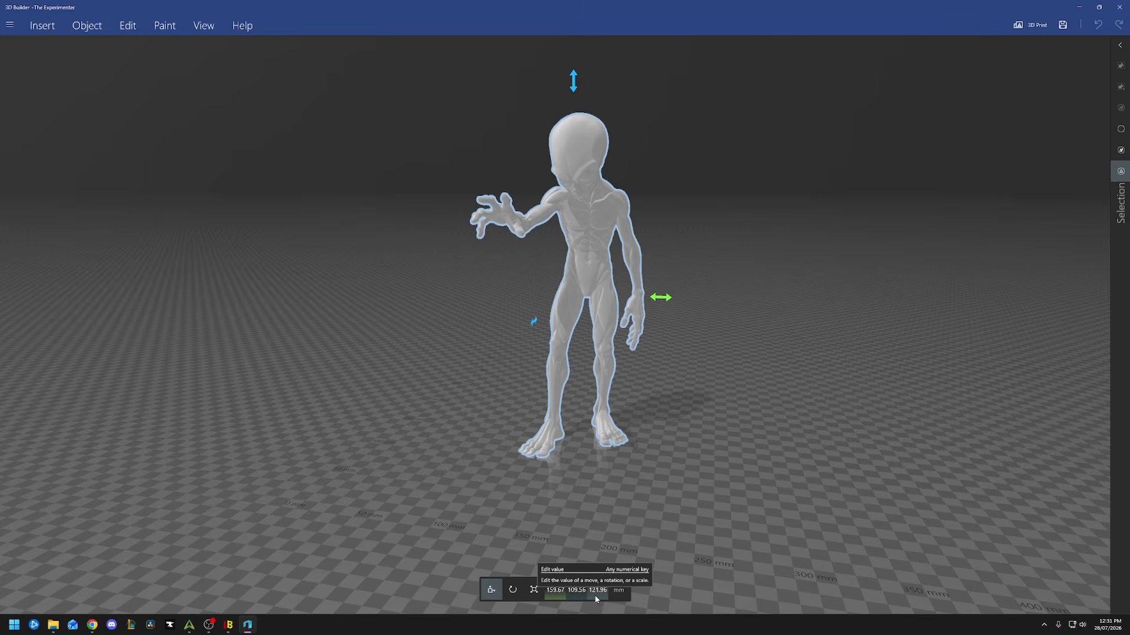
{"action": "scroll", "coordinate": [510, 468], "scroll_direction": "up", "scroll_amount": 8}
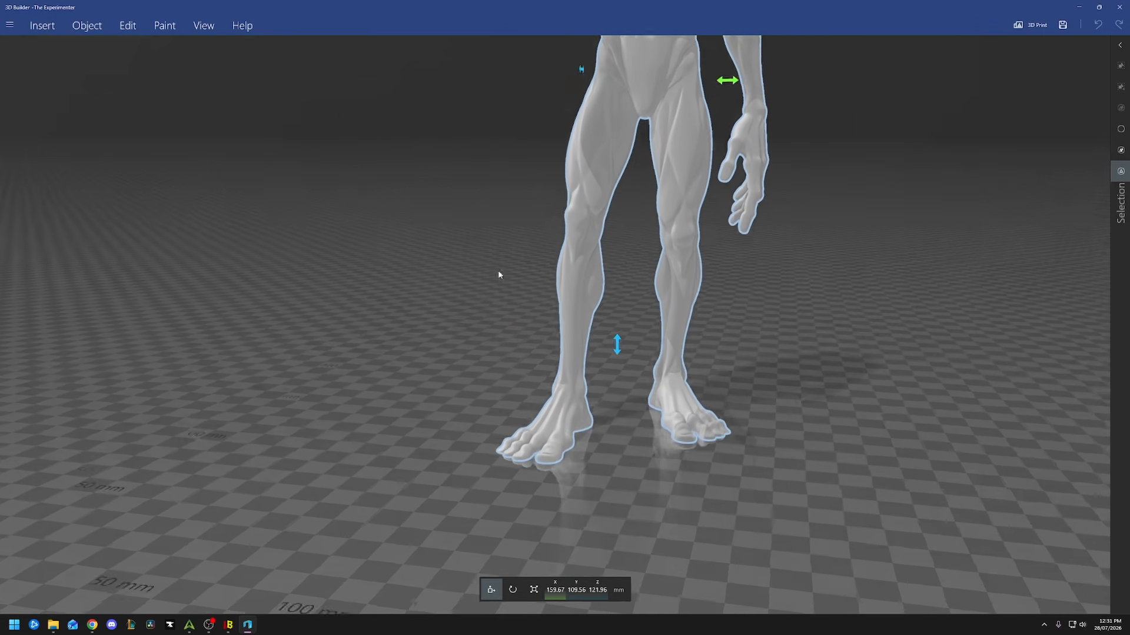
{"action": "scroll", "coordinate": [499, 278], "scroll_direction": "up", "scroll_amount": 2}
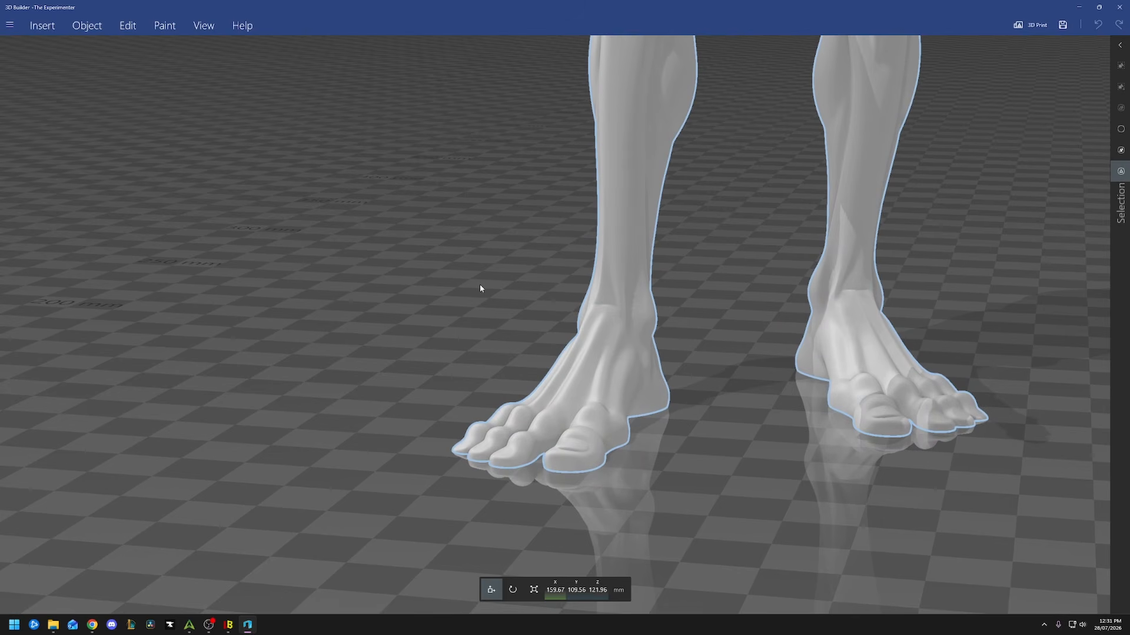
{"action": "scroll", "coordinate": [480, 289], "scroll_direction": "down", "scroll_amount": 10}
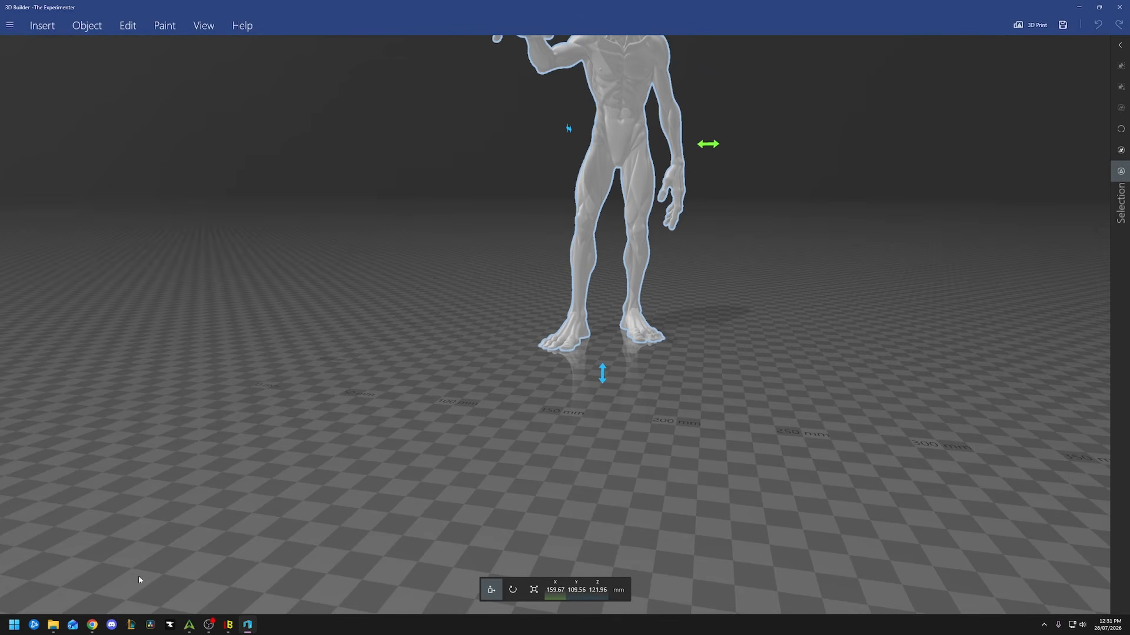
Step: Switch to Chrome, review the LuBan site's download section, and open the Win 64 folder in the shared LuBan Google Drive
{"action": "left_click", "coordinate": [92, 625]}
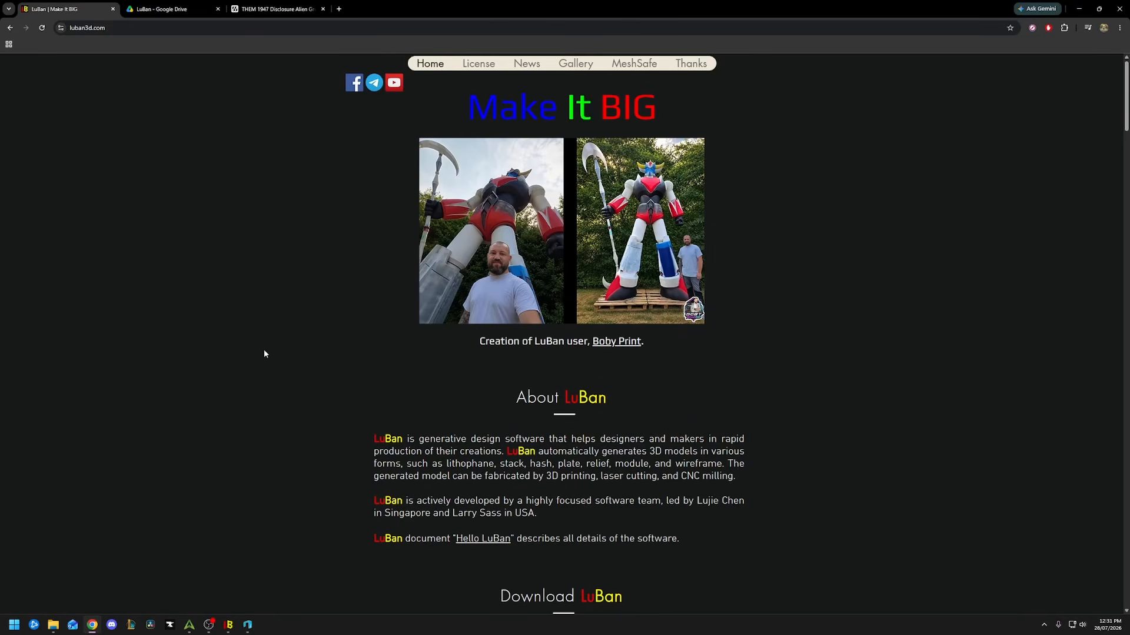
{"action": "scroll", "coordinate": [267, 346], "scroll_direction": "down", "scroll_amount": 4}
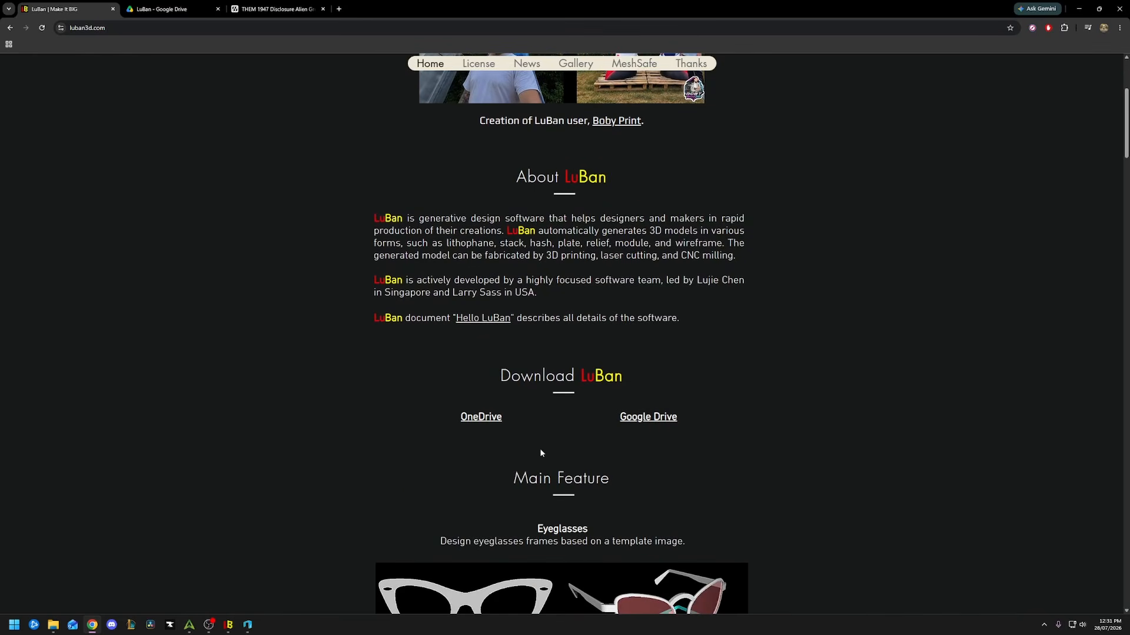
{"action": "left_click", "coordinate": [176, 9]}
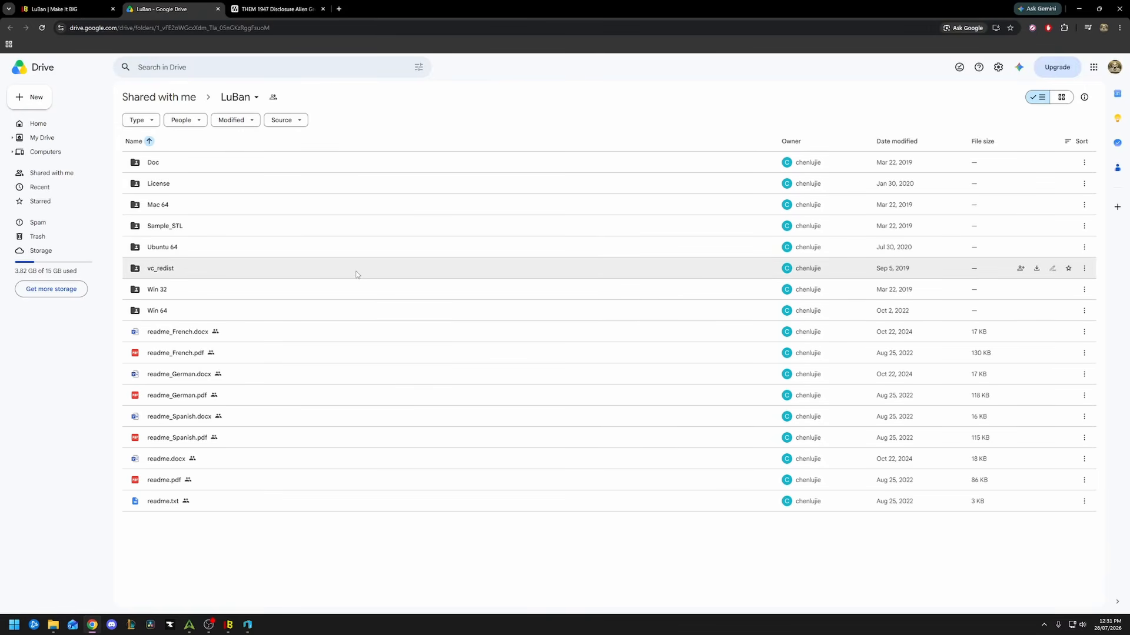
{"action": "double_click", "coordinate": [192, 317]}
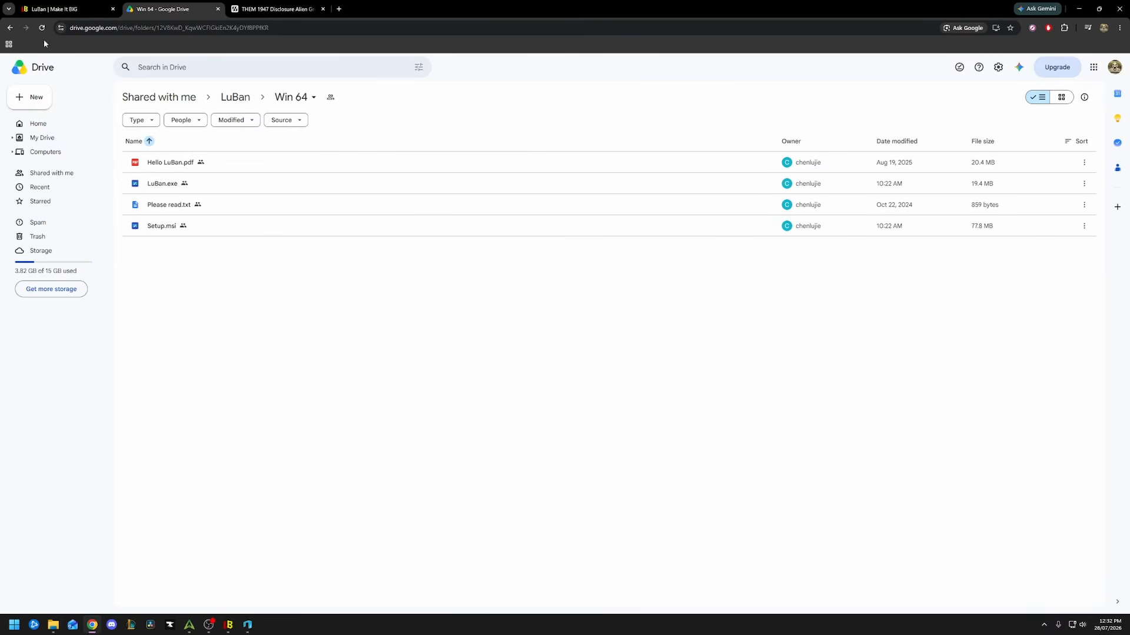
Step: Return to the LuBan website and view the Free Trial License section of its License page
{"action": "left_click", "coordinate": [59, 10]}
{"action": "scroll", "coordinate": [306, 362], "scroll_direction": "up", "scroll_amount": 2}
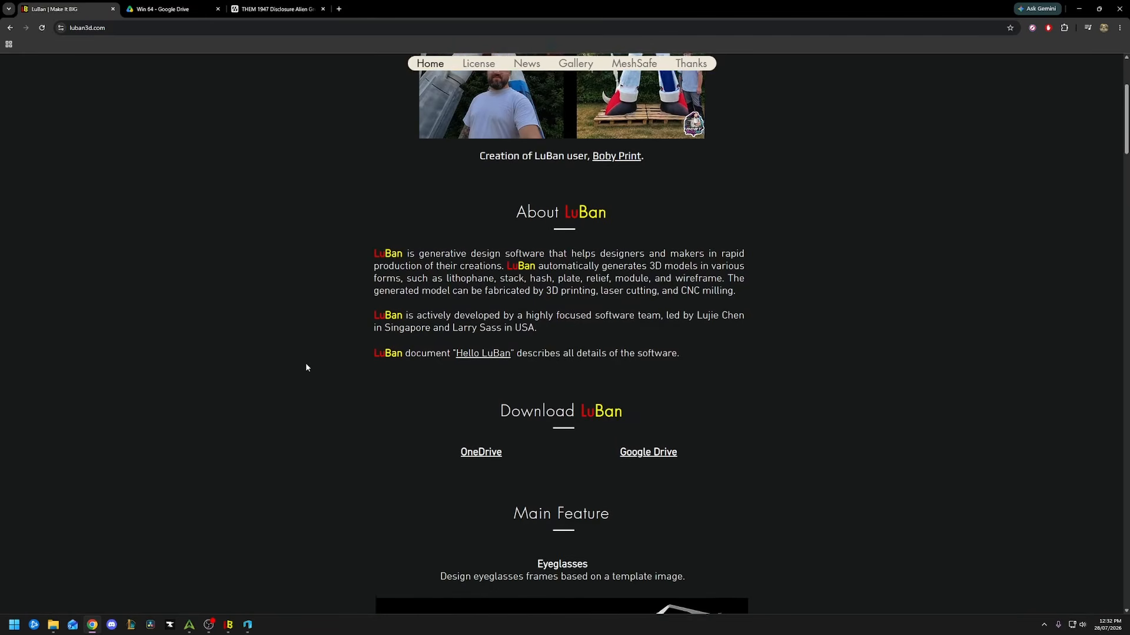
{"action": "left_click", "coordinate": [478, 65]}
{"action": "scroll", "coordinate": [256, 262], "scroll_direction": "down", "scroll_amount": 1}
{"action": "scroll", "coordinate": [255, 262], "scroll_direction": "down", "scroll_amount": 1}
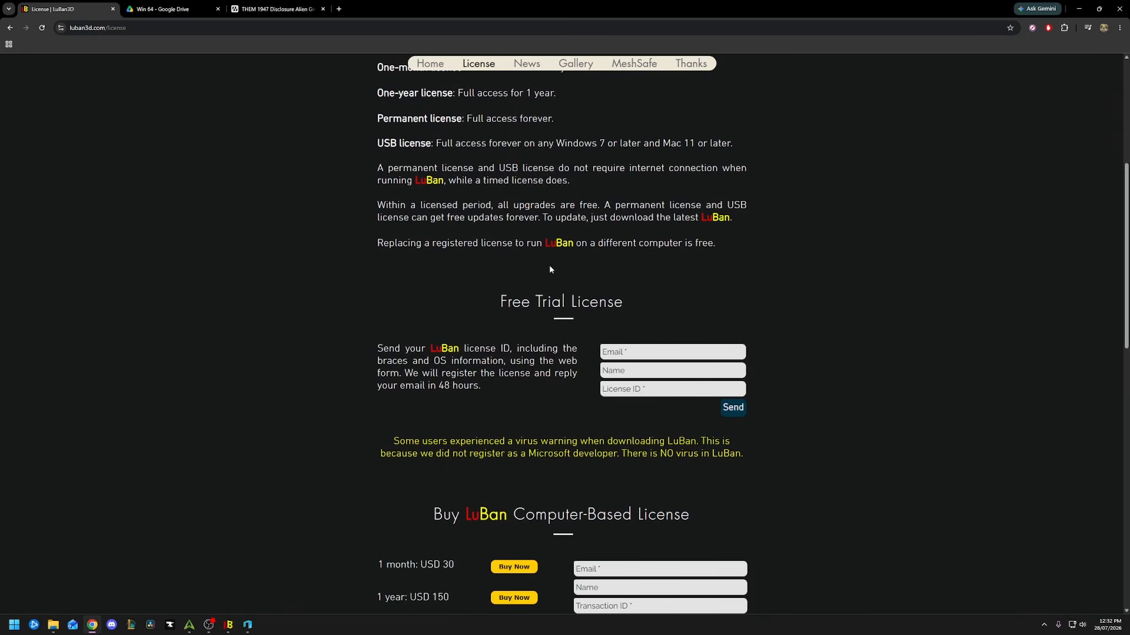
Step: Switch to LuBan, view the license ID in the About information, and close it
{"action": "left_click", "coordinate": [227, 627]}
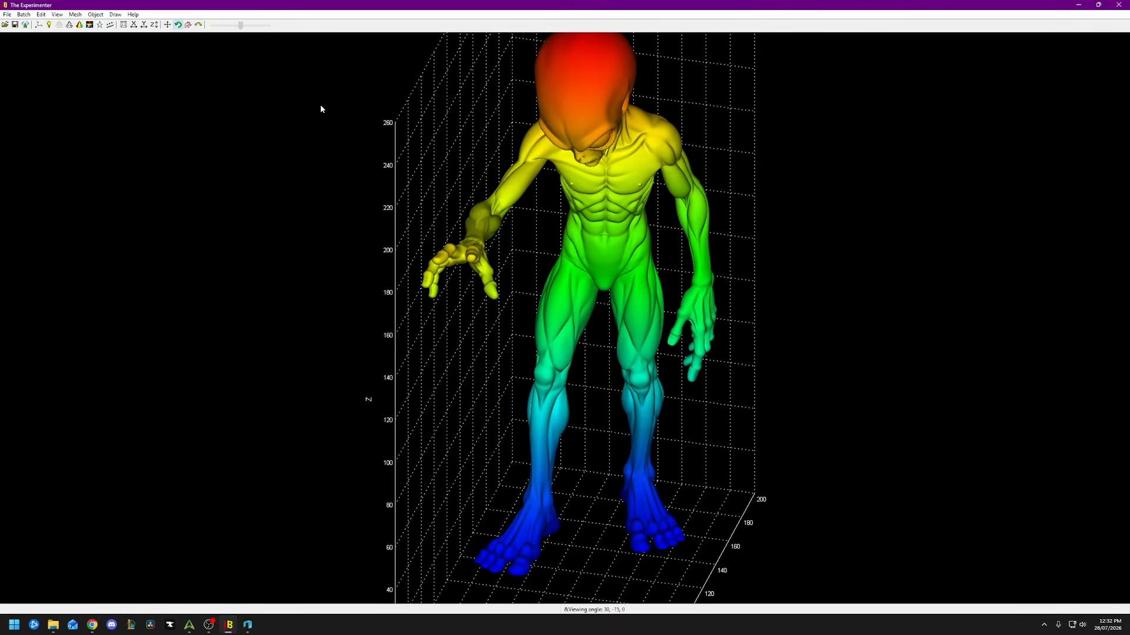
{"action": "left_click", "coordinate": [133, 15]}
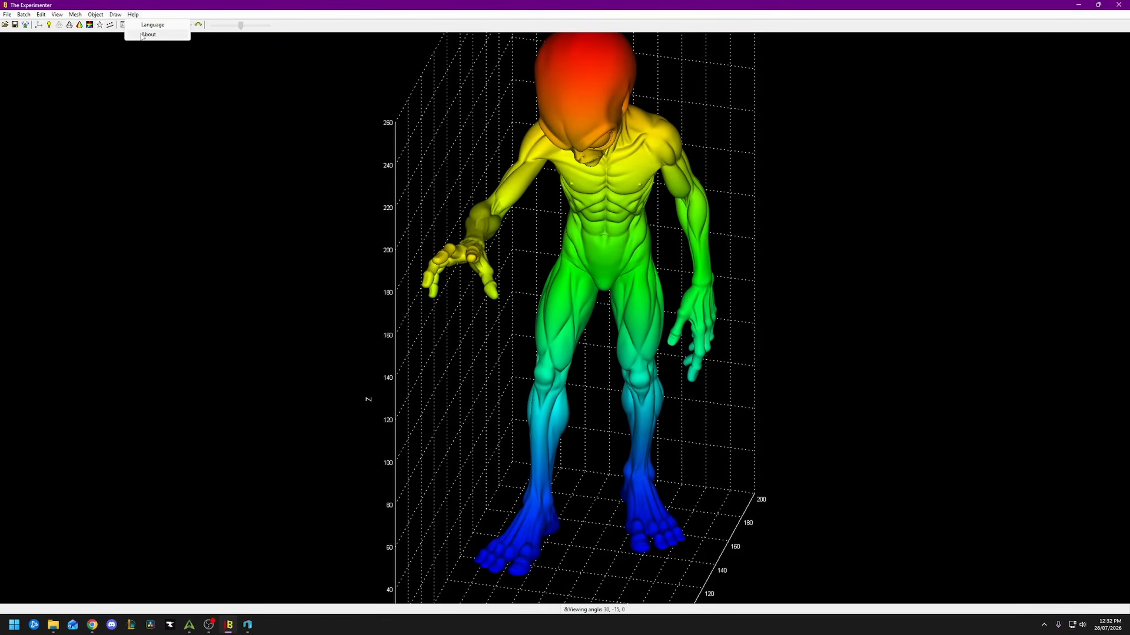
{"action": "left_click", "coordinate": [147, 35]}
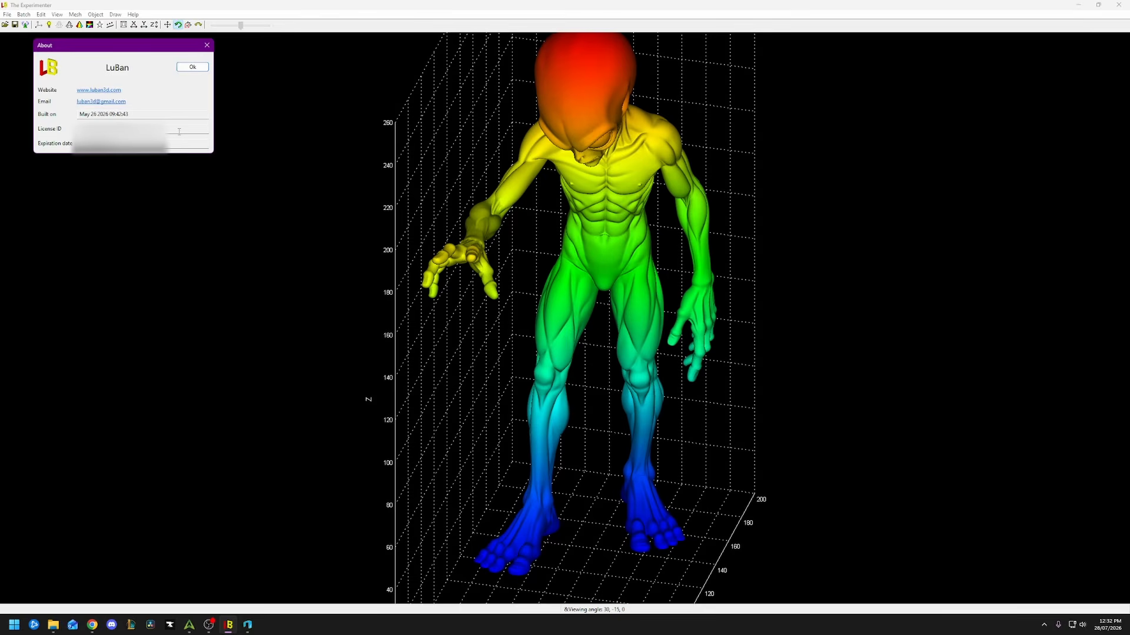
{"action": "left_click", "coordinate": [193, 67]}
Step: Switch to File Explorer and look up MU_License.dat in the Recording folder and the LuBan installation folder
{"action": "left_click", "coordinate": [92, 625]}
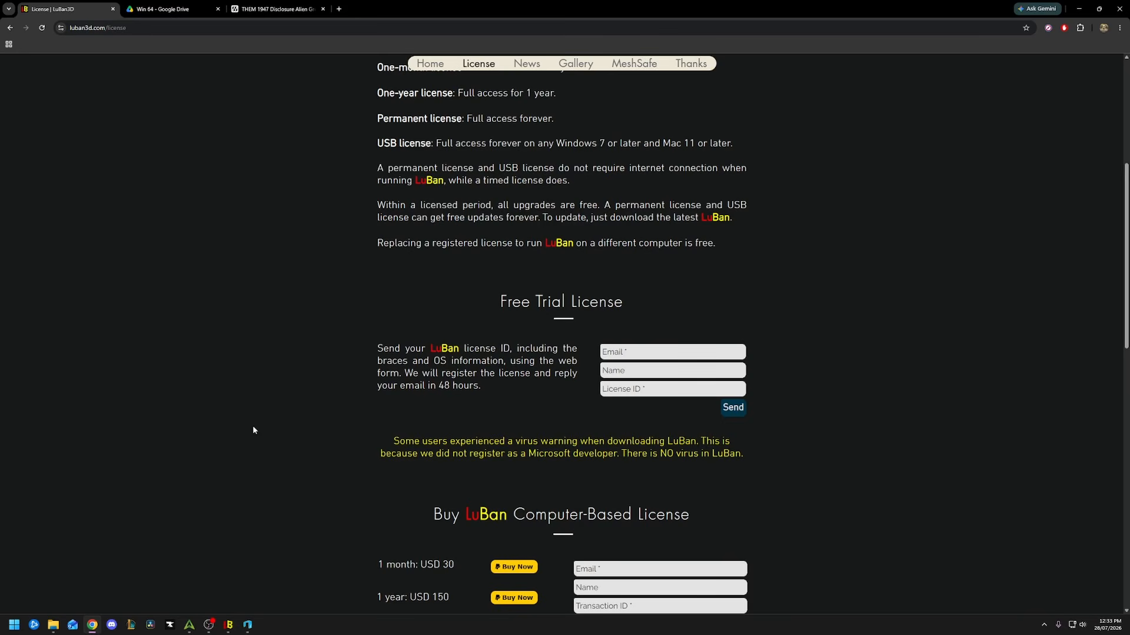
{"action": "left_click", "coordinate": [53, 627]}
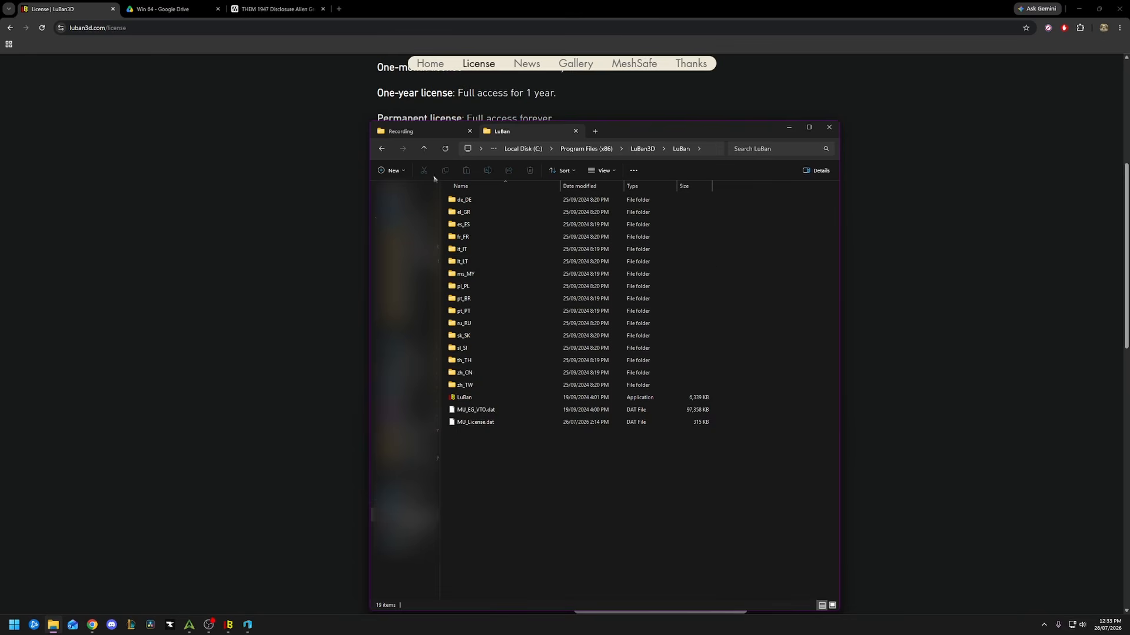
{"action": "left_click", "coordinate": [436, 130]}
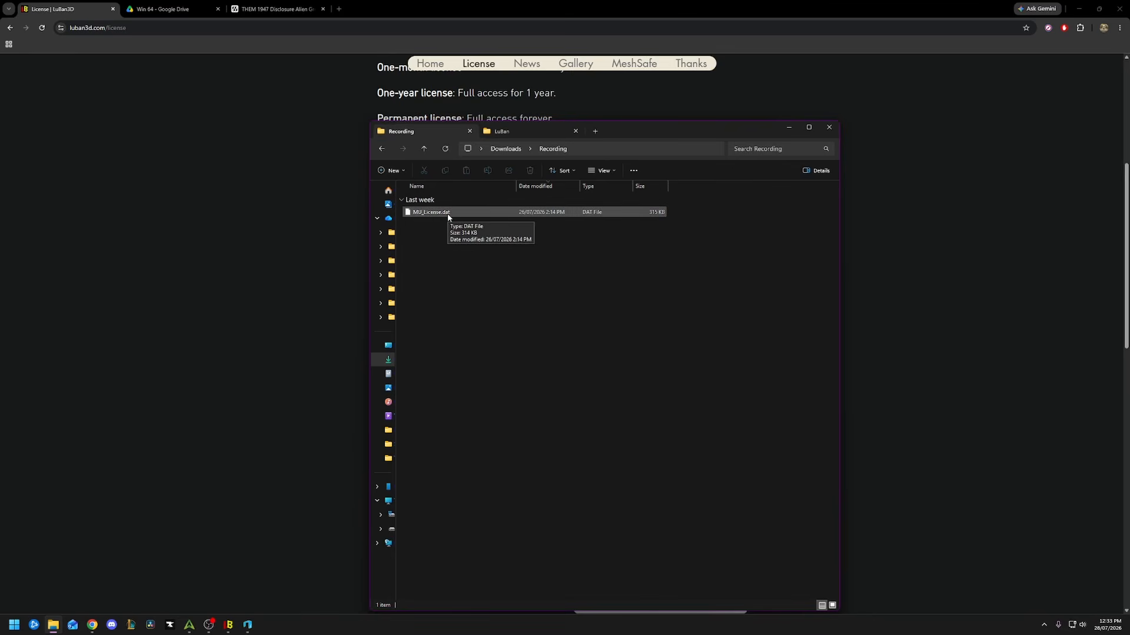
{"action": "left_click", "coordinate": [536, 133]}
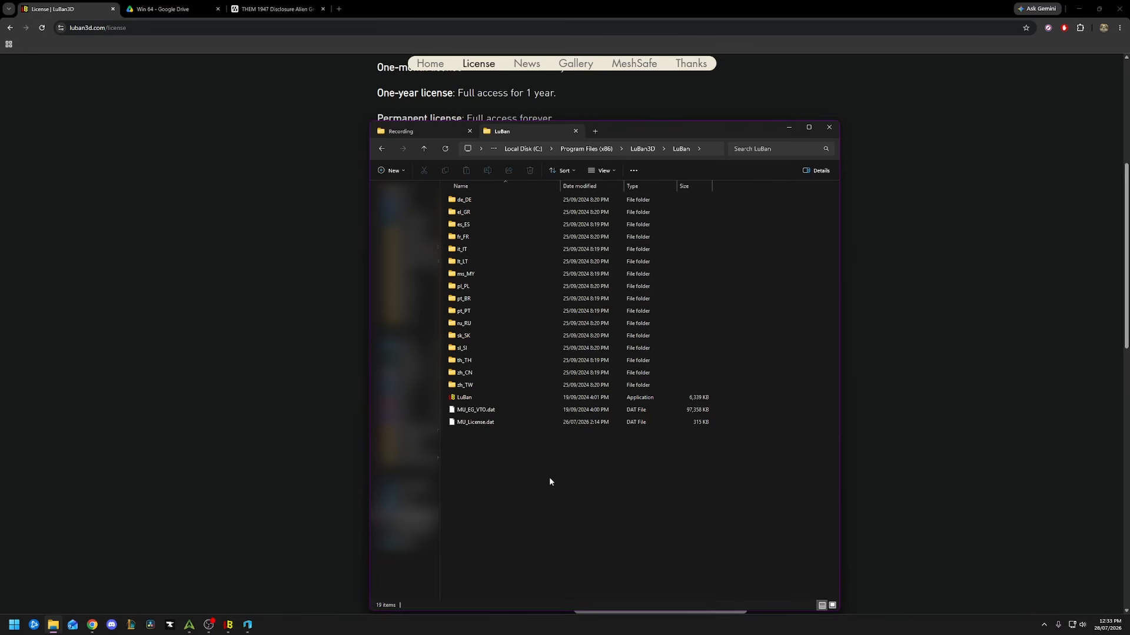
Step: Switch back to LuBan, view the whole alien model, and look through the available file commands
{"action": "left_click", "coordinate": [227, 628]}
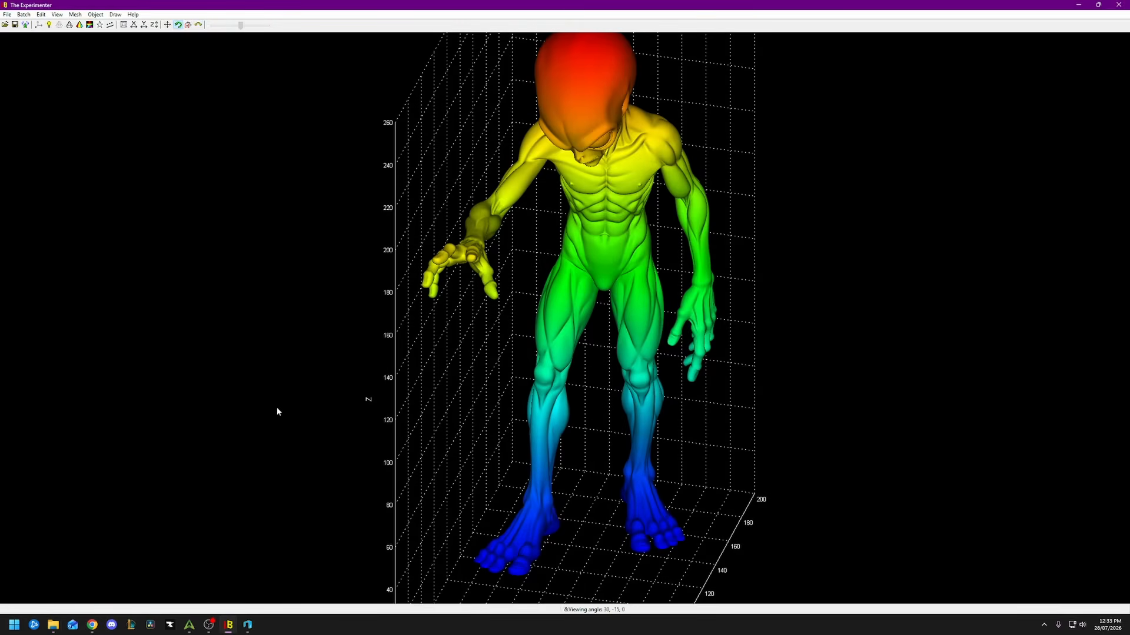
{"action": "scroll", "coordinate": [277, 409], "scroll_direction": "up", "scroll_amount": 1}
{"action": "scroll", "coordinate": [277, 409], "scroll_direction": "down", "scroll_amount": 3}
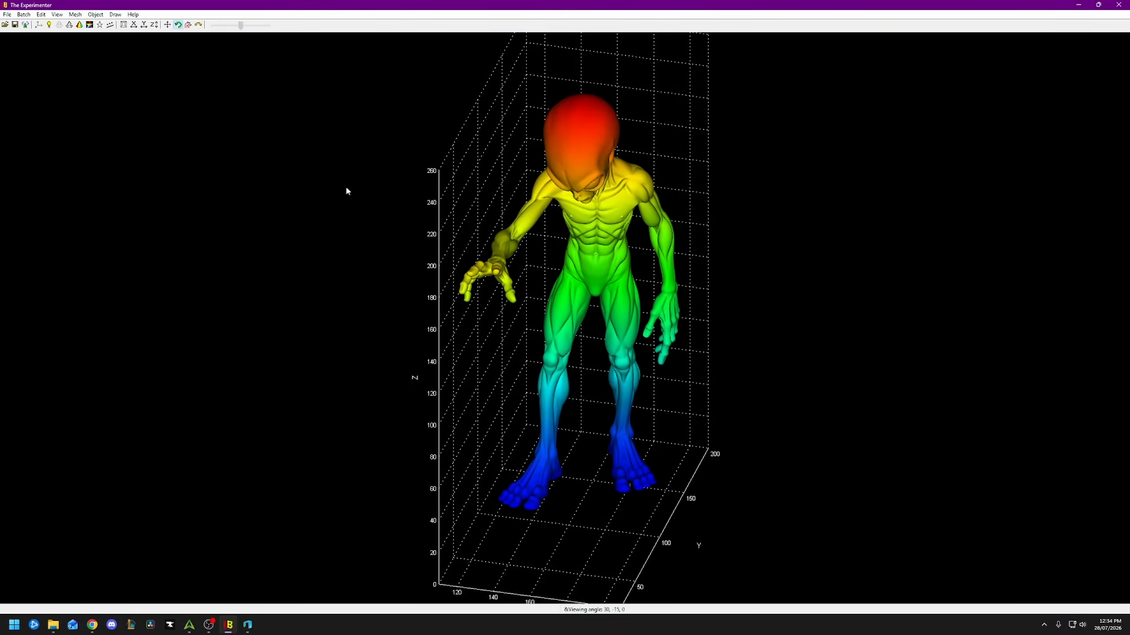
{"action": "left_click", "coordinate": [7, 14]}
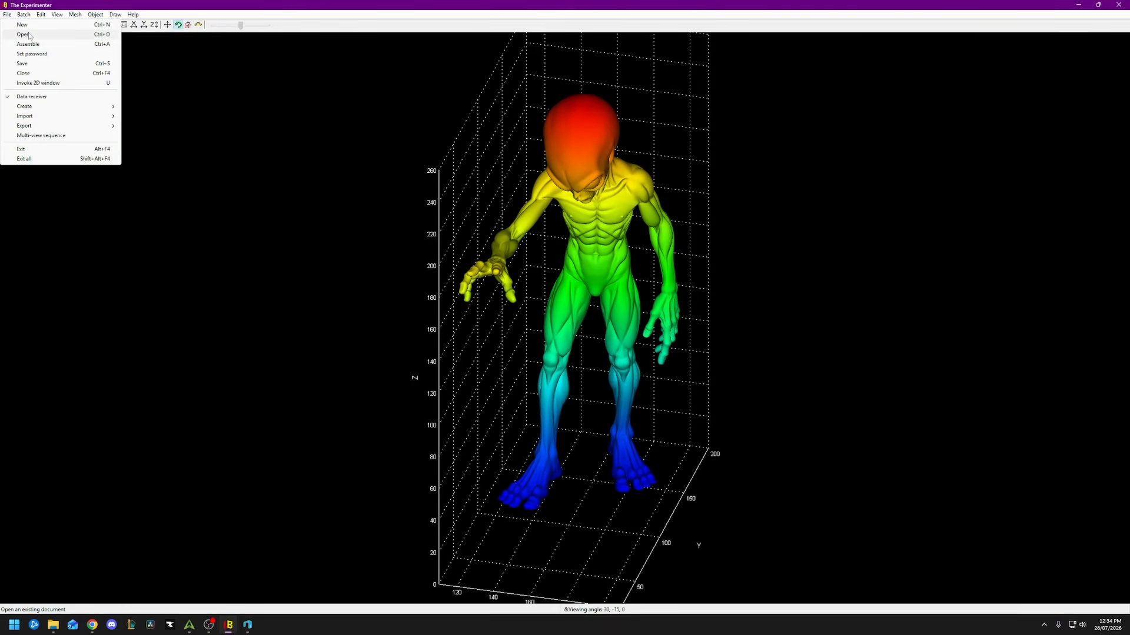
{"action": "left_click", "coordinate": [288, 293]}
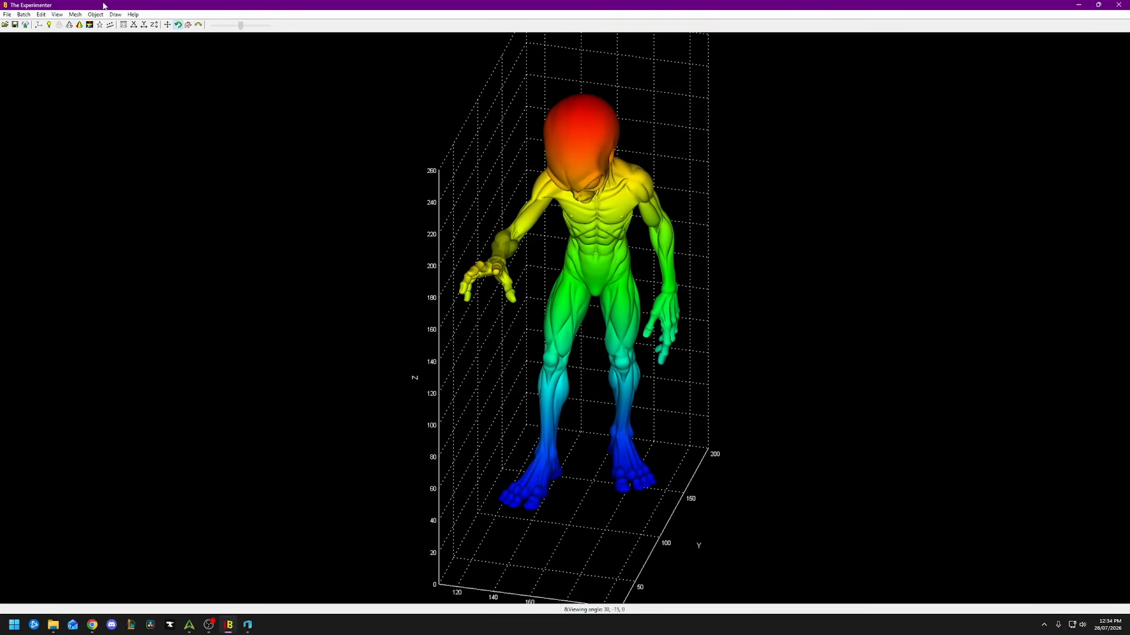
Step: Start the mesh Cut command on the alien model, keep the tip enabled, and choose Millimeter as the unit
{"action": "left_click", "coordinate": [76, 15]}
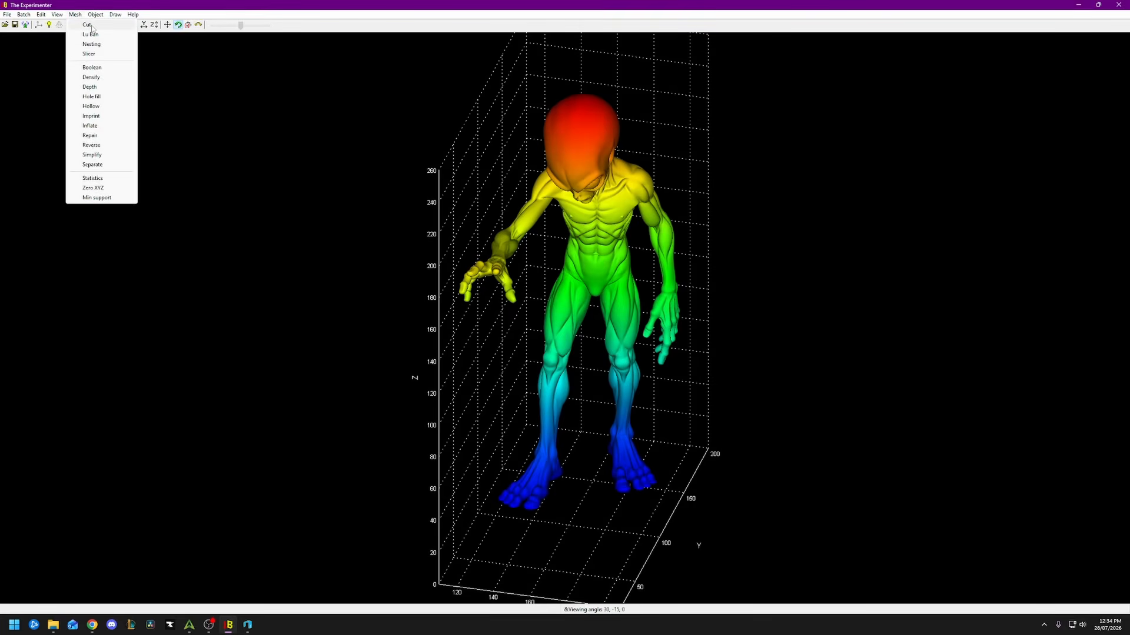
{"action": "left_click", "coordinate": [92, 26]}
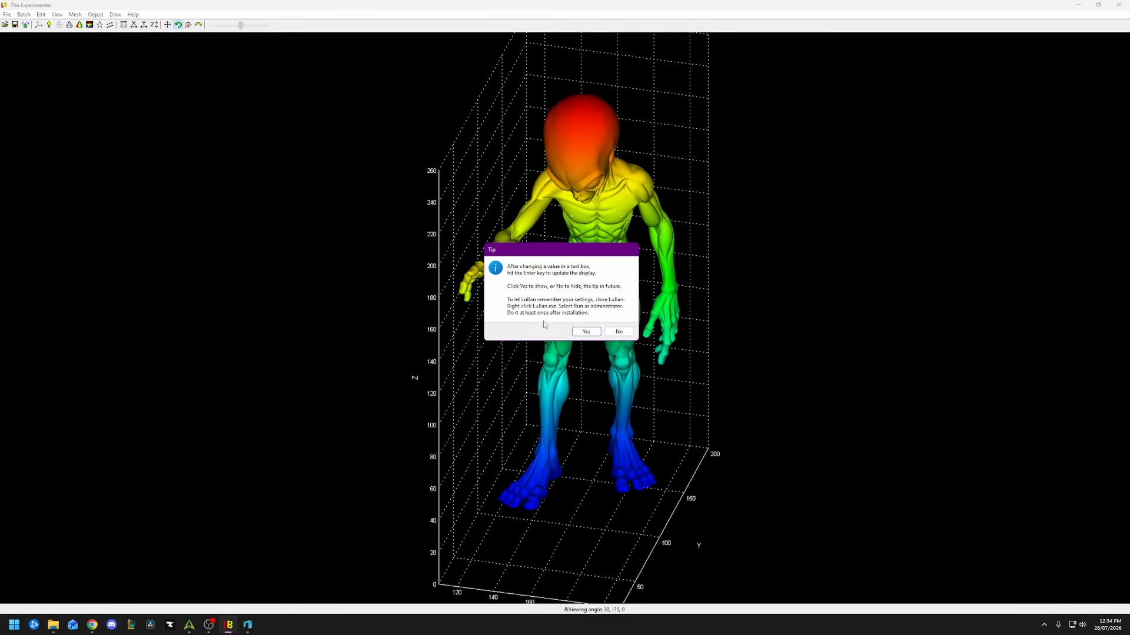
{"action": "left_click", "coordinate": [587, 333]}
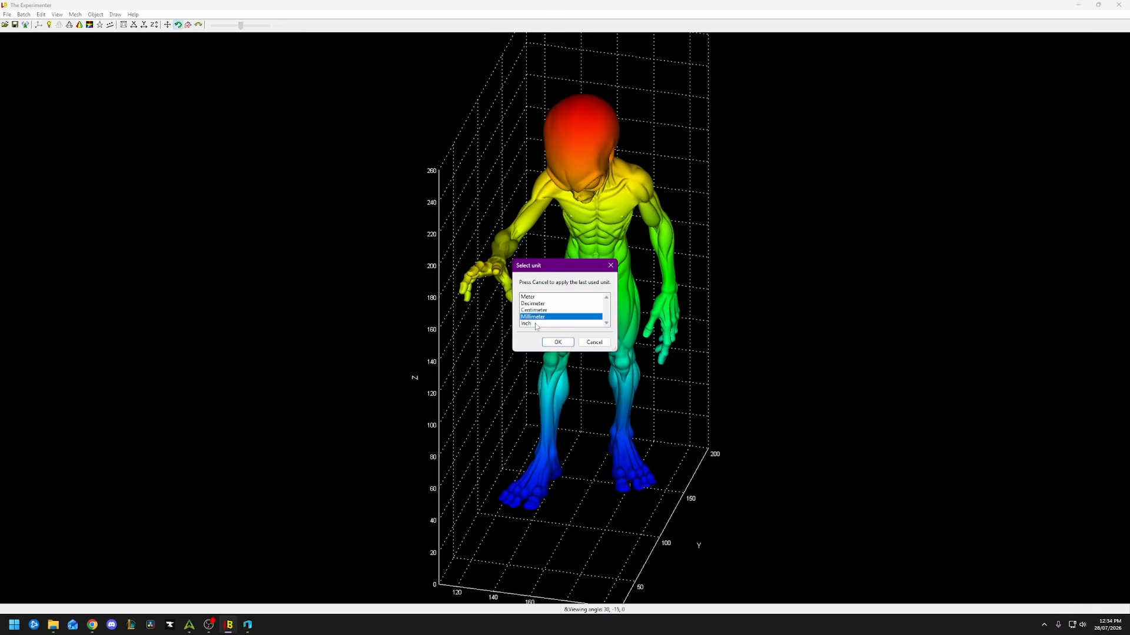
{"action": "left_click", "coordinate": [535, 324]}
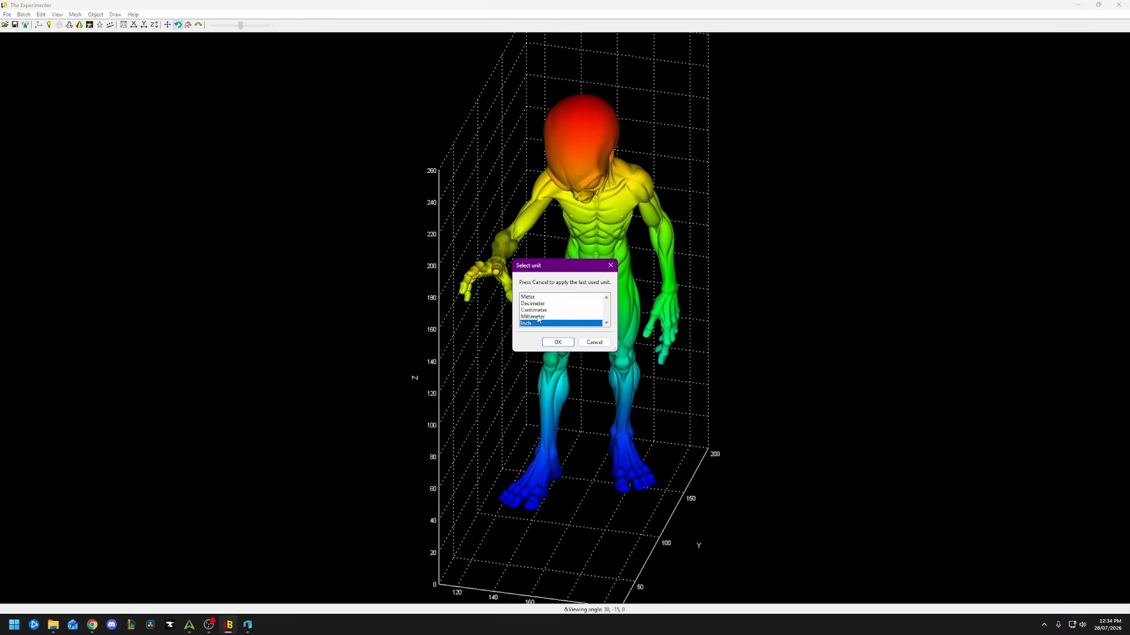
{"action": "left_click", "coordinate": [536, 318]}
{"action": "left_click", "coordinate": [558, 343]}
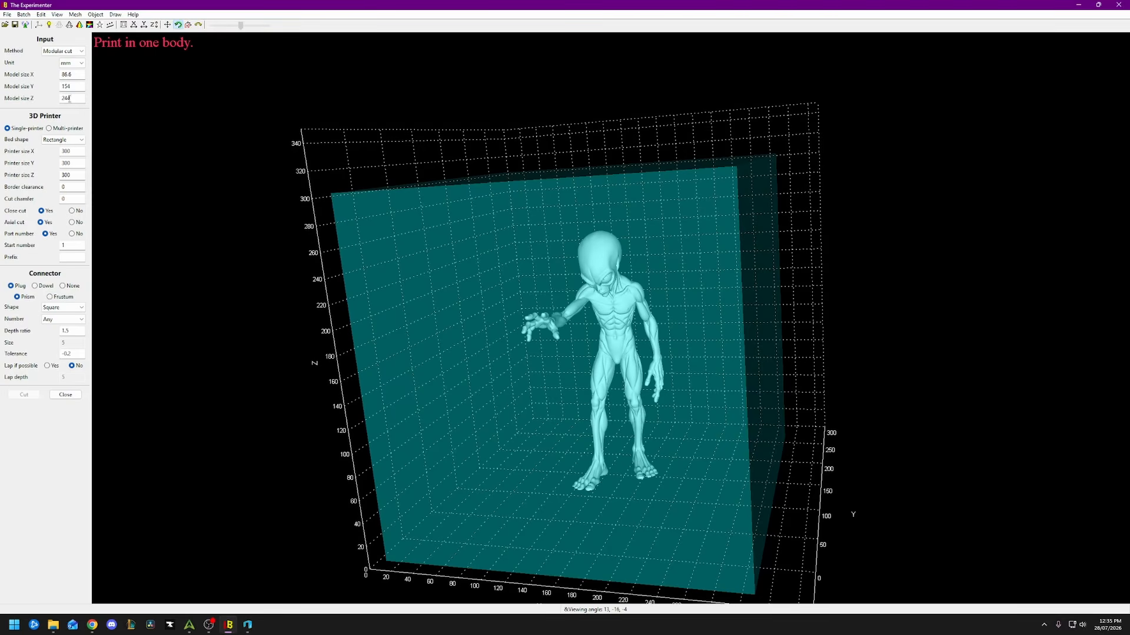
Step: Scale the alien model for cutting by setting its Z size to 1500 mm
{"action": "left_click_drag", "start_coordinate": [79, 99], "coordinate": [45, 105]}
{"action": "type", "text": "1500"}
{"action": "key", "text": "Return"}
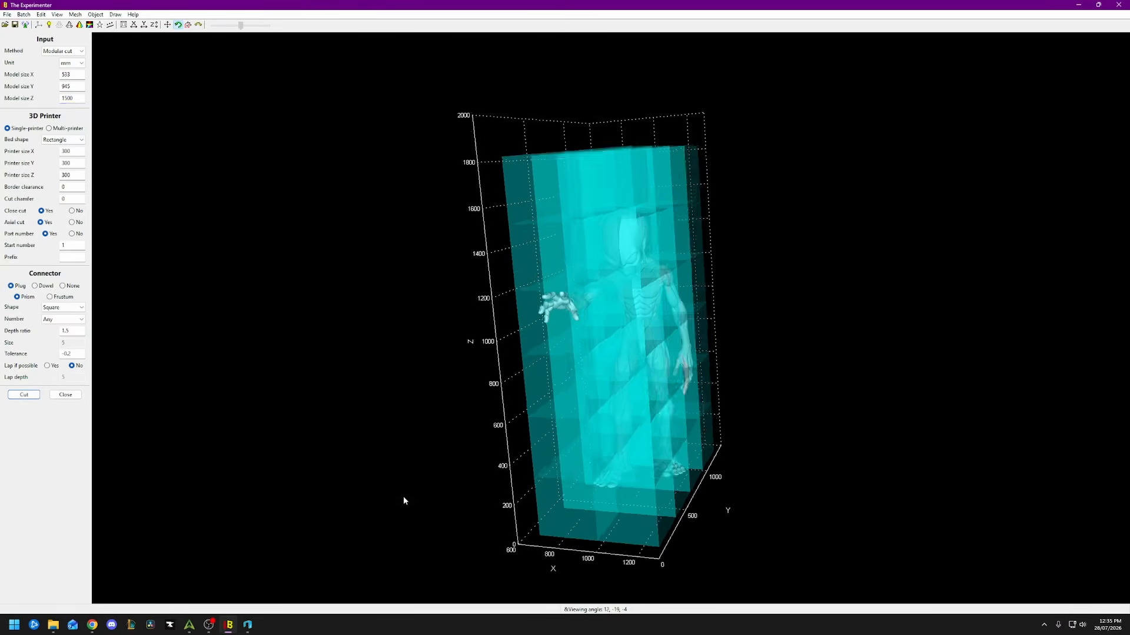
Step: Cut the alien model into modular parts and export them to the Recording folder in Downloads
{"action": "left_click_drag", "start_coordinate": [404, 496], "coordinate": [393, 475]}
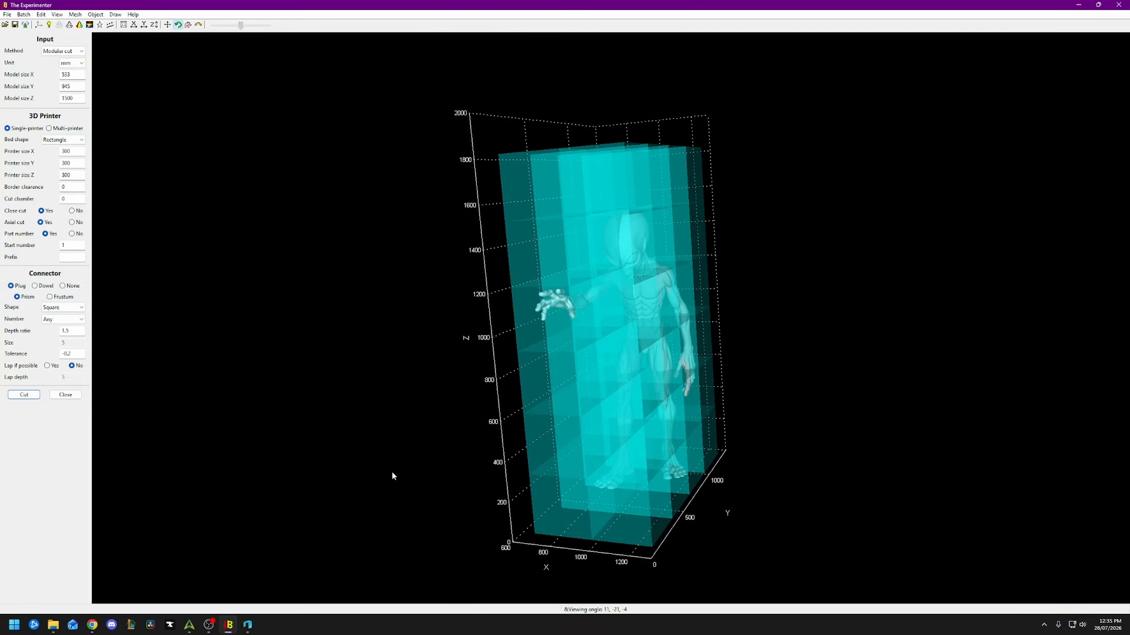
{"action": "left_click", "coordinate": [26, 395]}
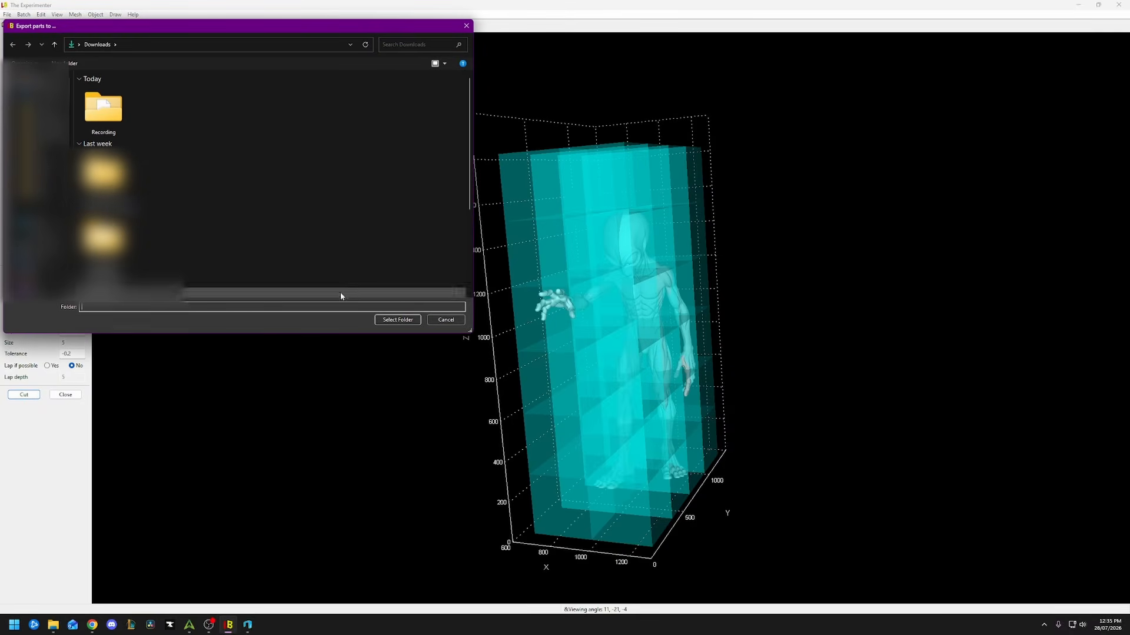
{"action": "left_click", "coordinate": [118, 117]}
{"action": "double_click", "coordinate": [119, 117]}
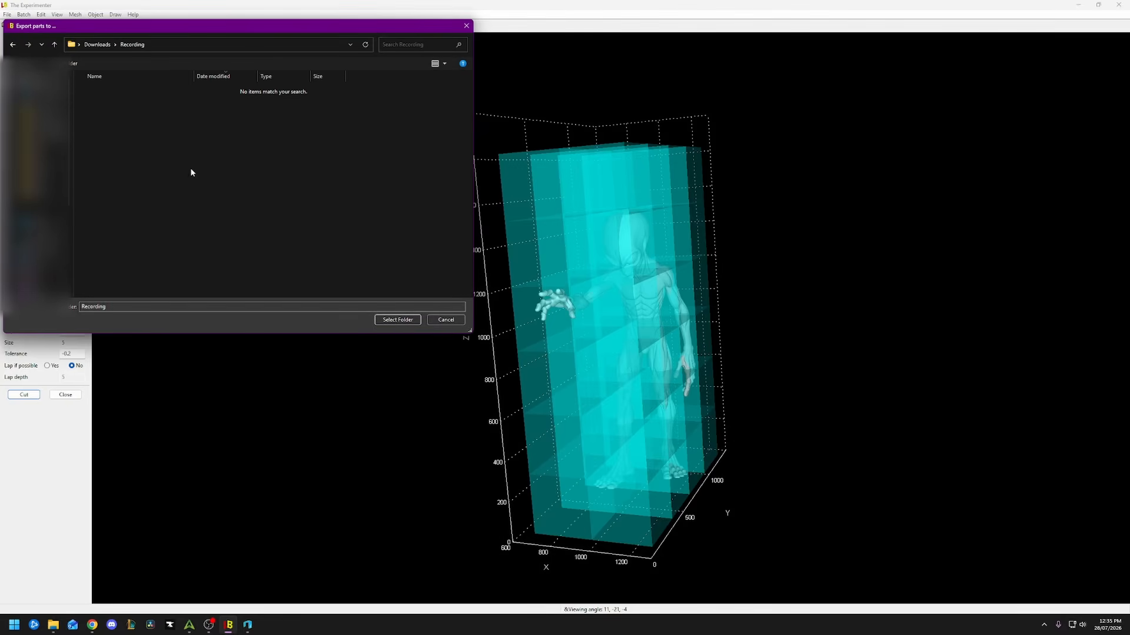
{"action": "left_click", "coordinate": [393, 320]}
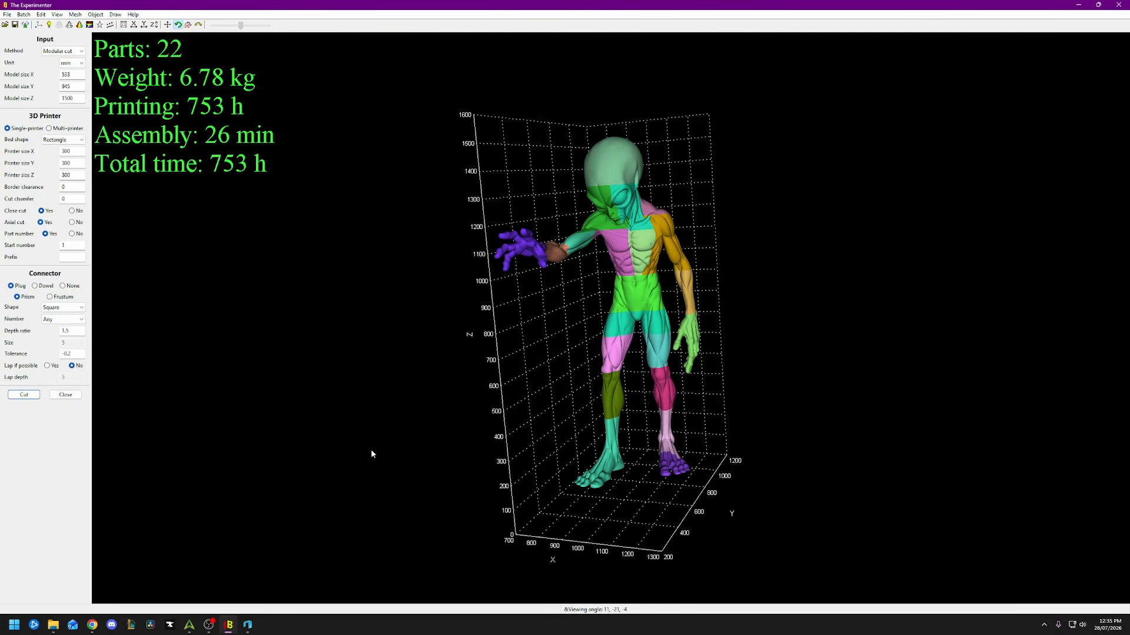
Step: Inspect the coloured cut parts of the alien model, especially the legs and feet
{"action": "mouse_move", "coordinate": [371, 449]}
{"action": "left_mouse_down"}
{"action": "mouse_move", "coordinate": [522, 446]}
{"action": "mouse_move", "coordinate": [453, 434]}
{"action": "mouse_move", "coordinate": [373, 457]}
{"action": "left_mouse_up"}
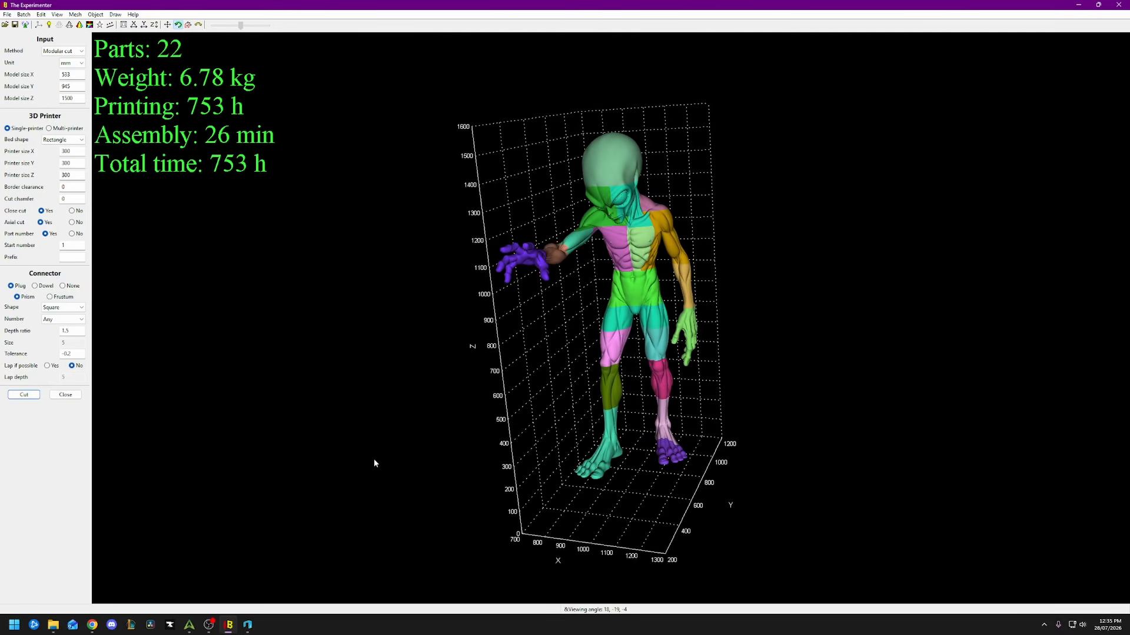
{"action": "scroll", "coordinate": [608, 472], "scroll_direction": "up", "scroll_amount": 3}
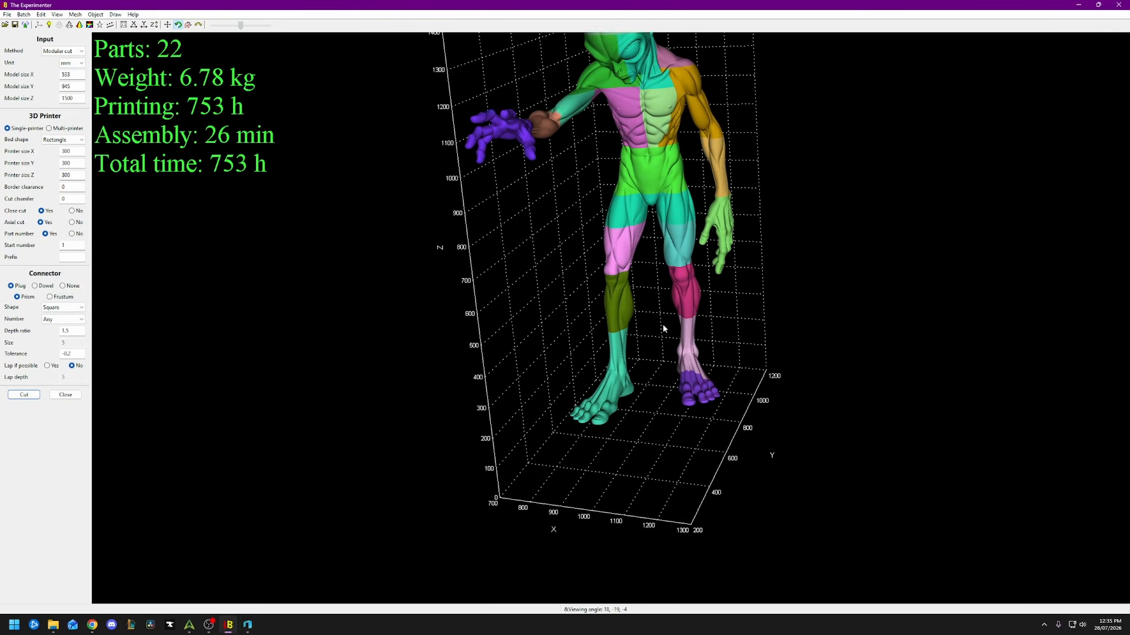
{"action": "scroll", "coordinate": [663, 328], "scroll_direction": "up", "scroll_amount": 5}
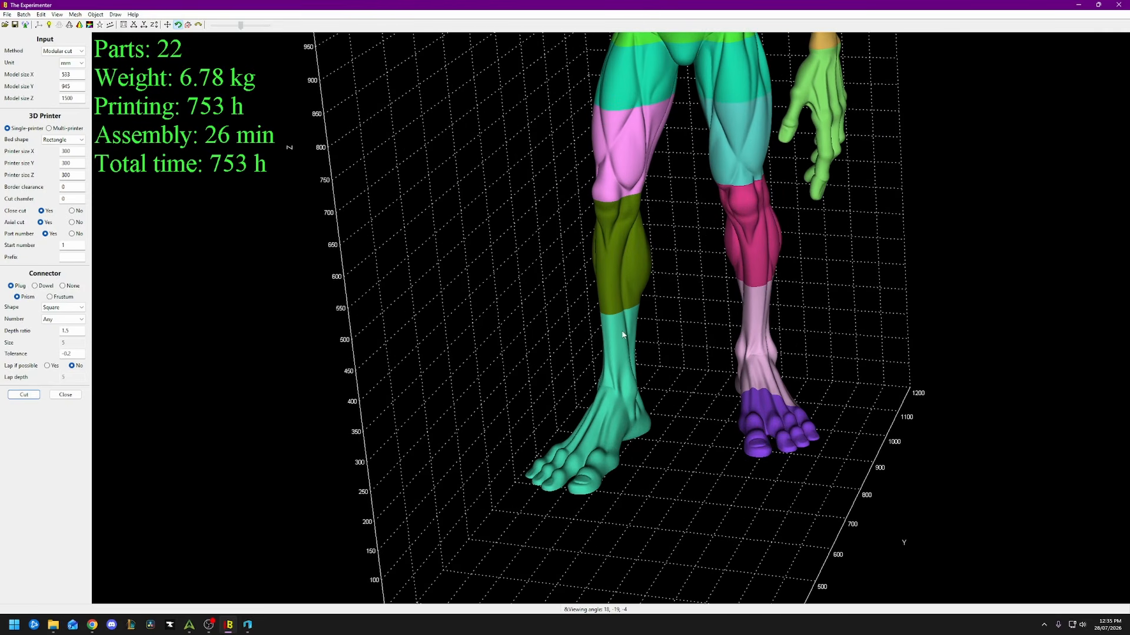
{"action": "scroll", "coordinate": [647, 358], "scroll_direction": "down", "scroll_amount": 6}
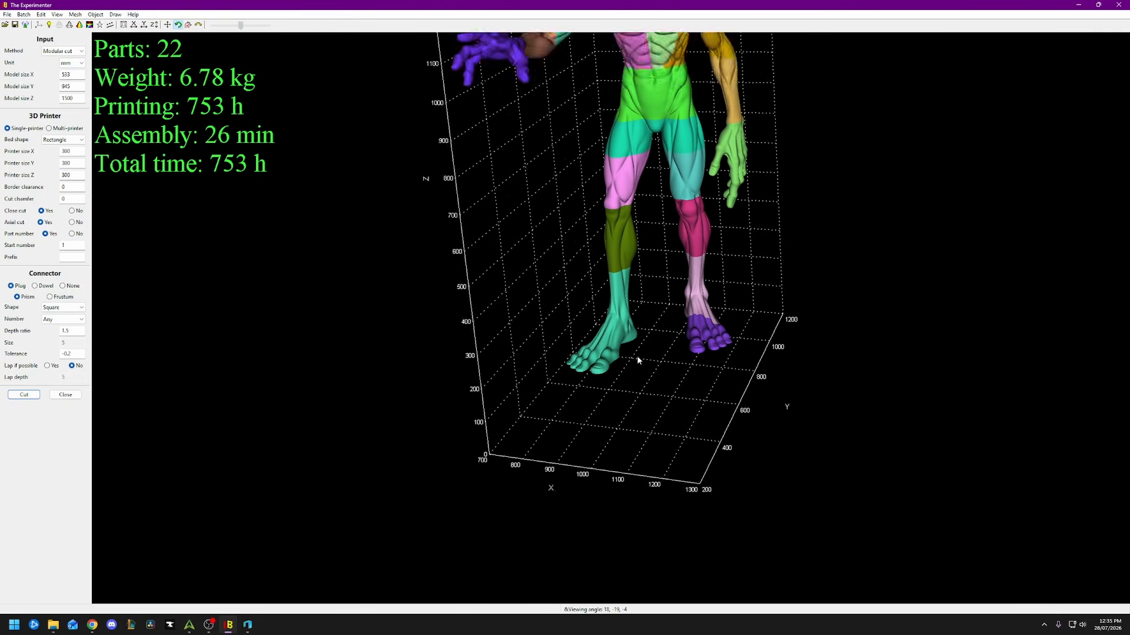
Step: Explode the cut alien model into separated parts and examine the square plugs and engraved numbers on the hip and leg pieces
{"action": "scroll", "coordinate": [627, 407], "scroll_direction": "up", "scroll_amount": 8, "text": "ctrl"}
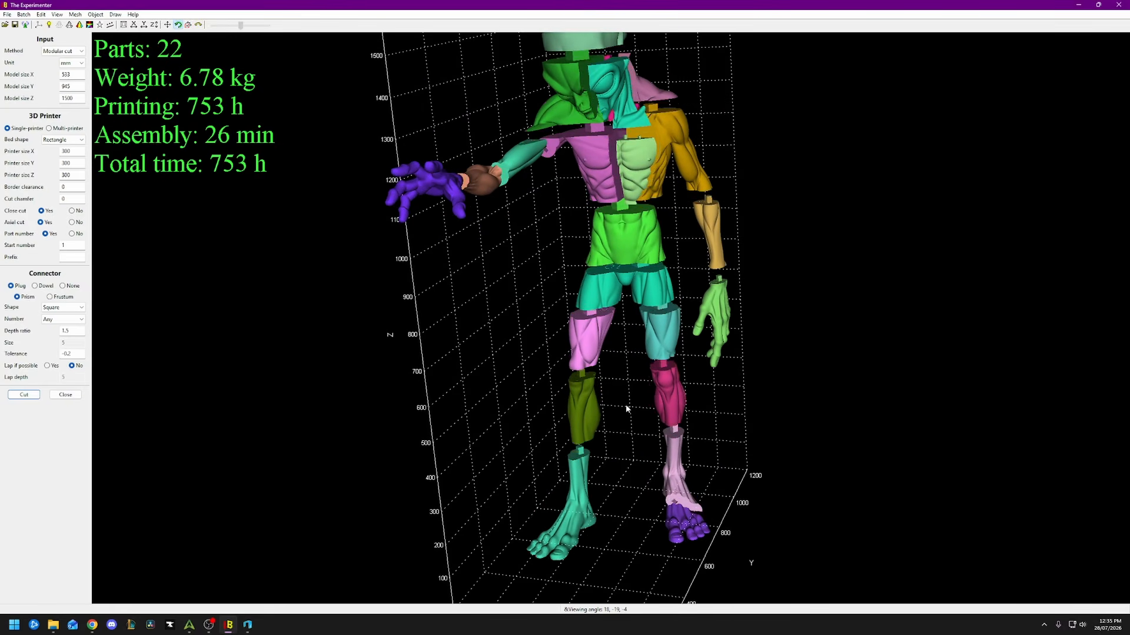
{"action": "left_click_drag", "start_coordinate": [645, 470], "coordinate": [620, 509]}
{"action": "scroll", "coordinate": [638, 438], "scroll_direction": "down", "scroll_amount": 3}
{"action": "scroll", "coordinate": [612, 442], "scroll_direction": "up", "scroll_amount": 6}
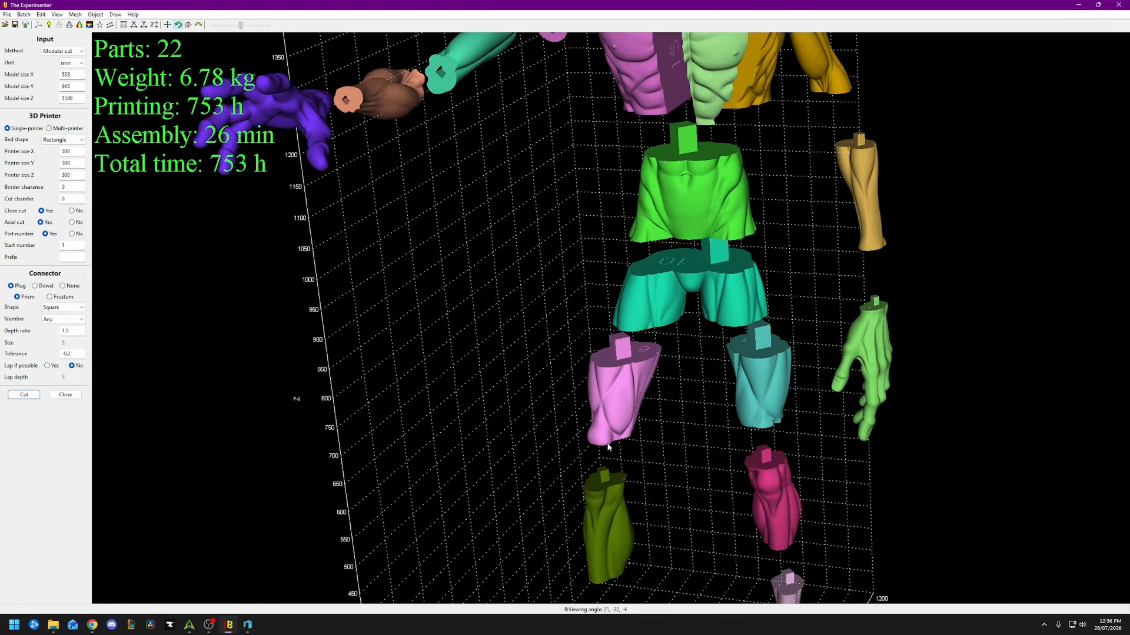
{"action": "scroll", "coordinate": [650, 371], "scroll_direction": "up", "scroll_amount": 2}
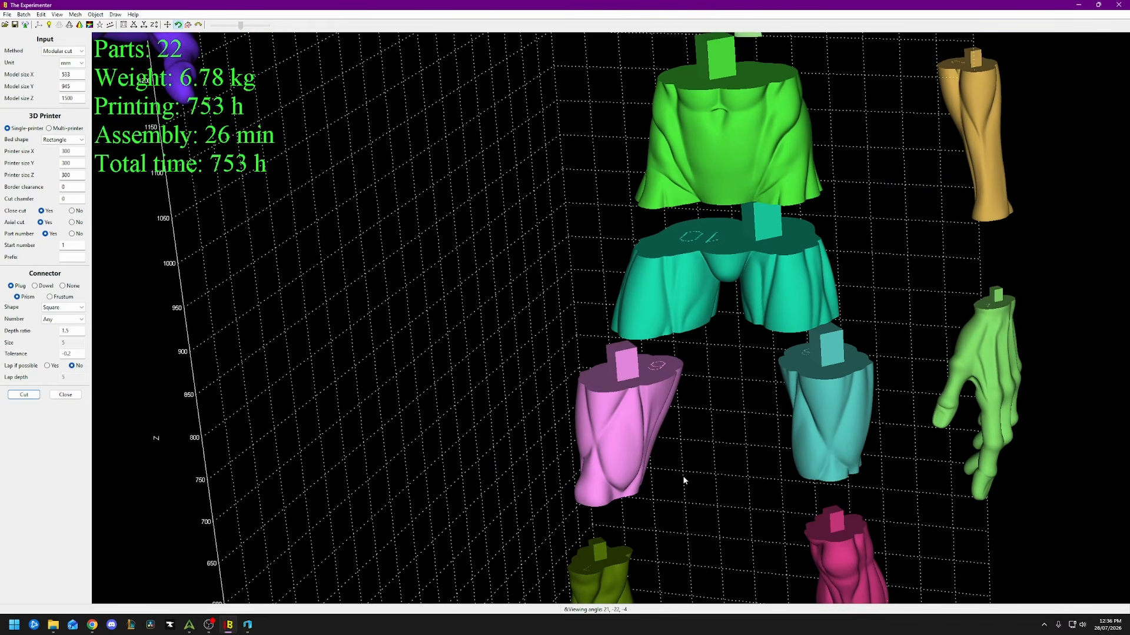
{"action": "middle_click_drag", "start_coordinate": [684, 480], "coordinate": [728, 259]}
{"action": "mouse_move", "coordinate": [706, 525]}
{"action": "middle_mouse_down"}
{"action": "mouse_move", "coordinate": [590, 369]}
{"action": "mouse_move", "coordinate": [567, 314]}
{"action": "mouse_move", "coordinate": [634, 344]}
{"action": "mouse_move", "coordinate": [616, 516]}
{"action": "mouse_move", "coordinate": [575, 502]}
{"action": "mouse_move", "coordinate": [575, 326]}
{"action": "middle_mouse_up"}
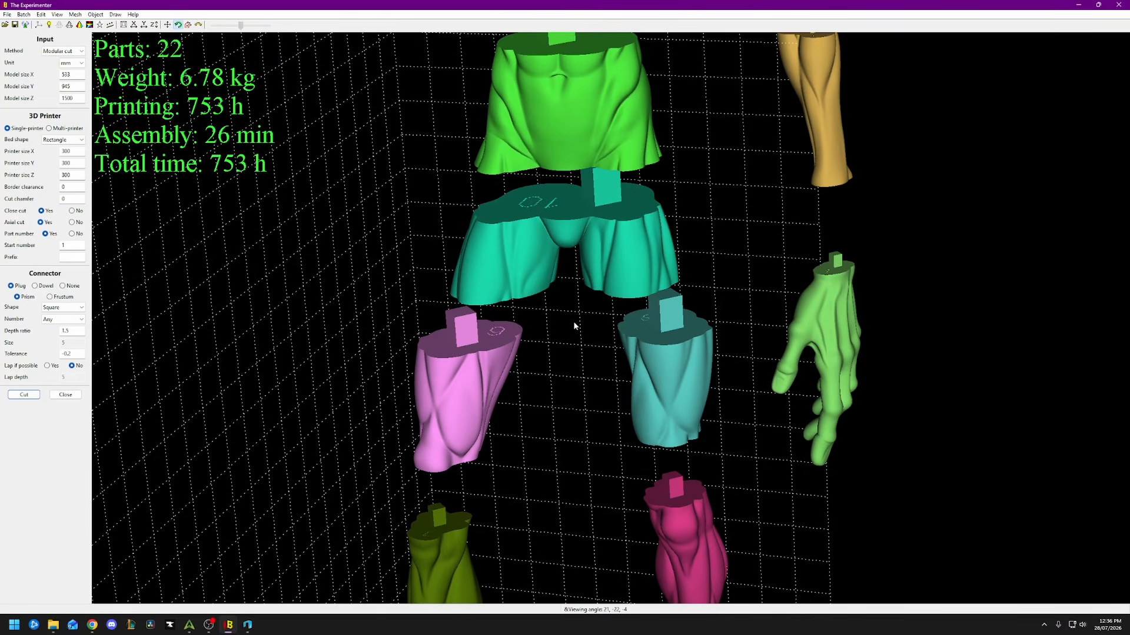
Step: Examine the exploded head, torso and arm parts of the alien model, including their plugs and sockets
{"action": "scroll", "coordinate": [575, 325], "scroll_direction": "down", "scroll_amount": 3}
{"action": "scroll", "coordinate": [427, 320], "scroll_direction": "down", "scroll_amount": 3}
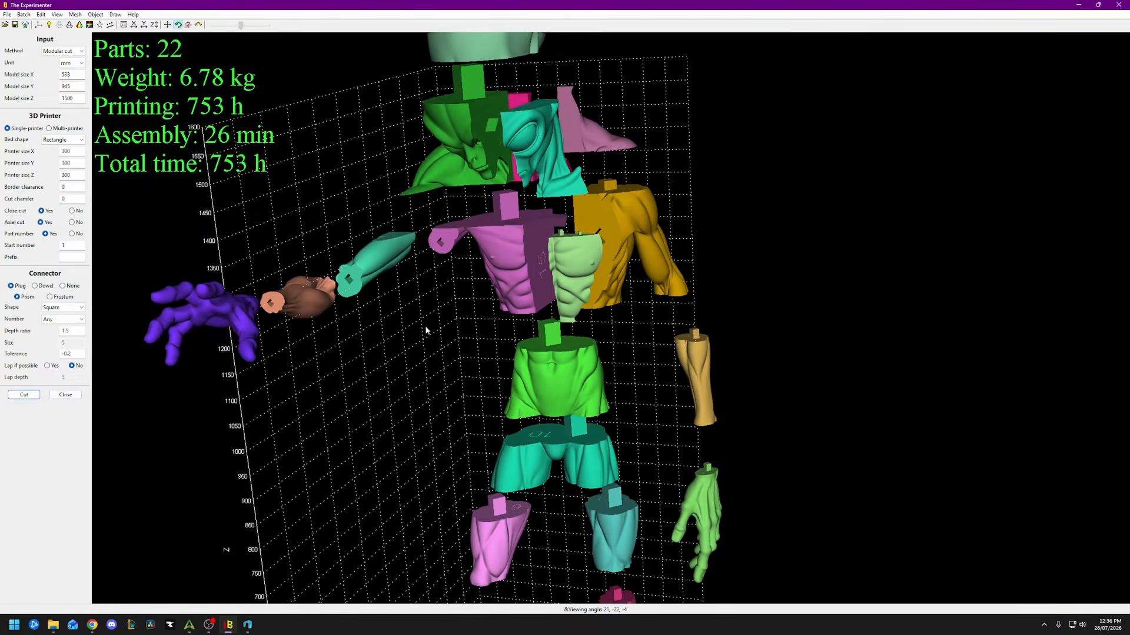
{"action": "mouse_move", "coordinate": [425, 326]}
{"action": "left_mouse_down"}
{"action": "mouse_move", "coordinate": [229, 327]}
{"action": "mouse_move", "coordinate": [284, 337]}
{"action": "mouse_move", "coordinate": [423, 316]}
{"action": "left_mouse_up"}
{"action": "scroll", "coordinate": [423, 318], "scroll_direction": "up", "scroll_amount": 3}
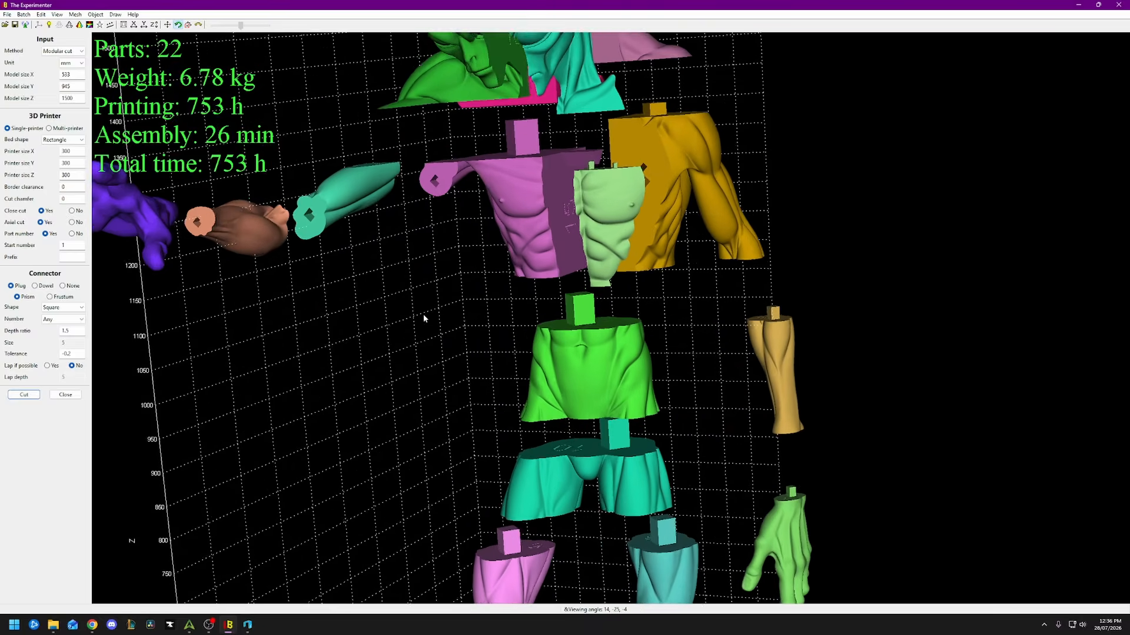
{"action": "scroll", "coordinate": [423, 317], "scroll_direction": "down", "scroll_amount": 3}
Step: Switch to File Explorer, open the exported modular cut folder inside Recording, and open the Assembly_Sequence text file to read the part order
{"action": "left_click", "coordinate": [53, 625]}
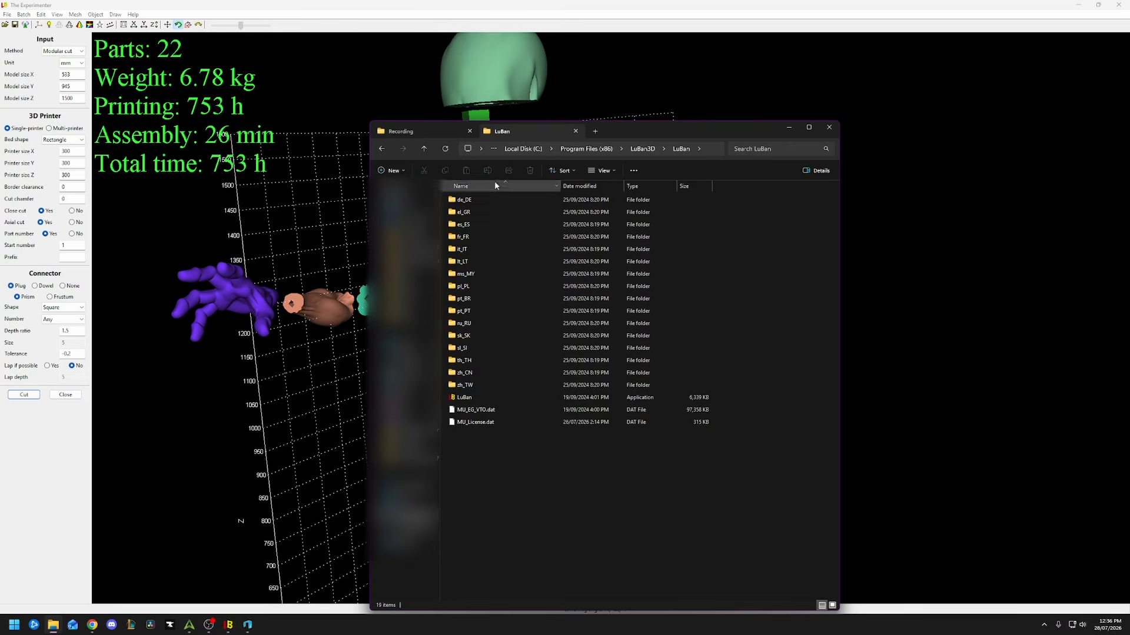
{"action": "left_click", "coordinate": [433, 129]}
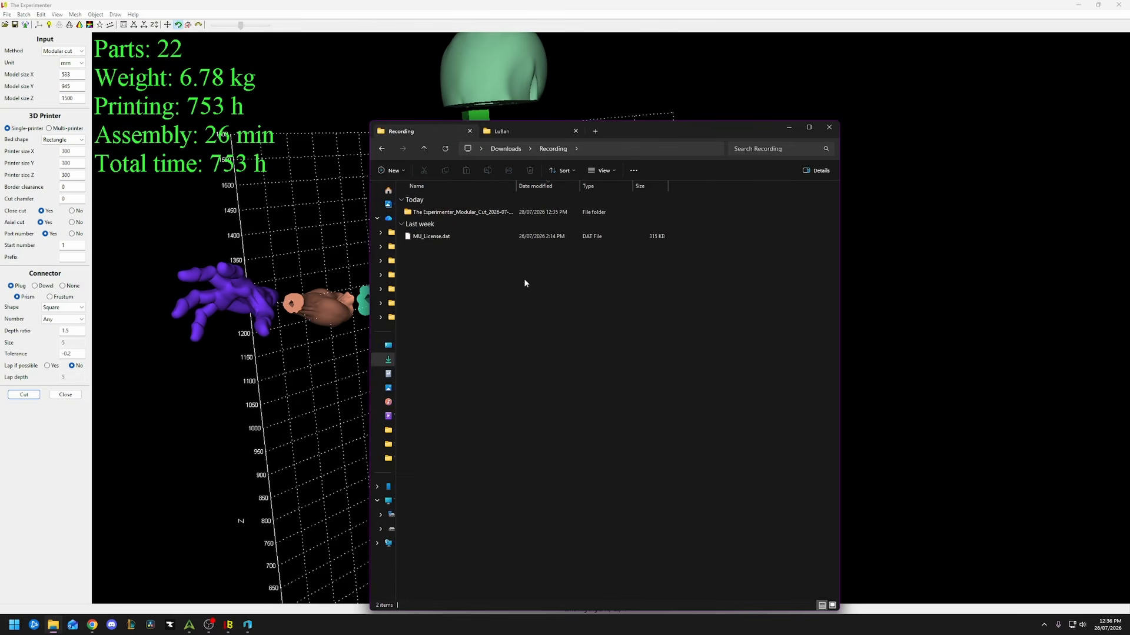
{"action": "double_click", "coordinate": [482, 212]}
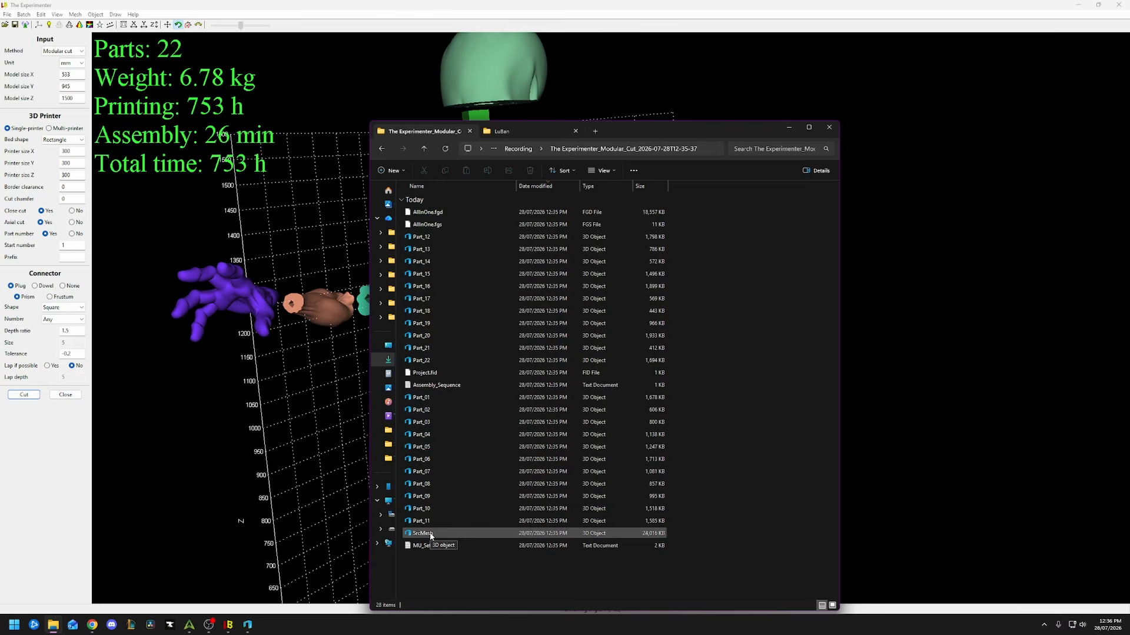
{"action": "left_click", "coordinate": [454, 388]}
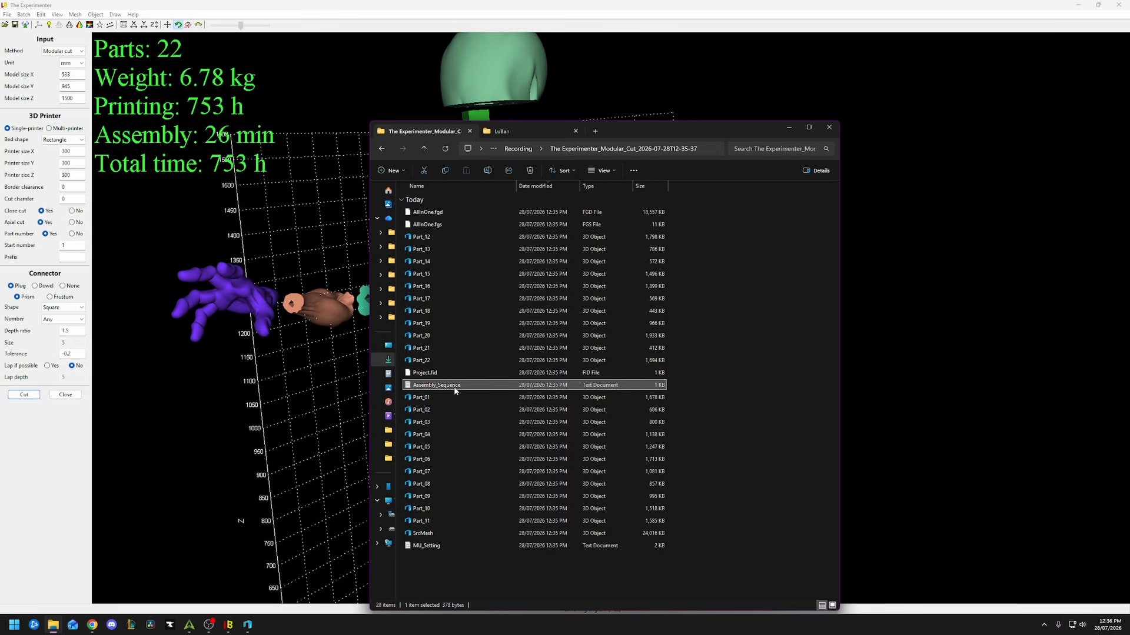
{"action": "double_click", "coordinate": [455, 386]}
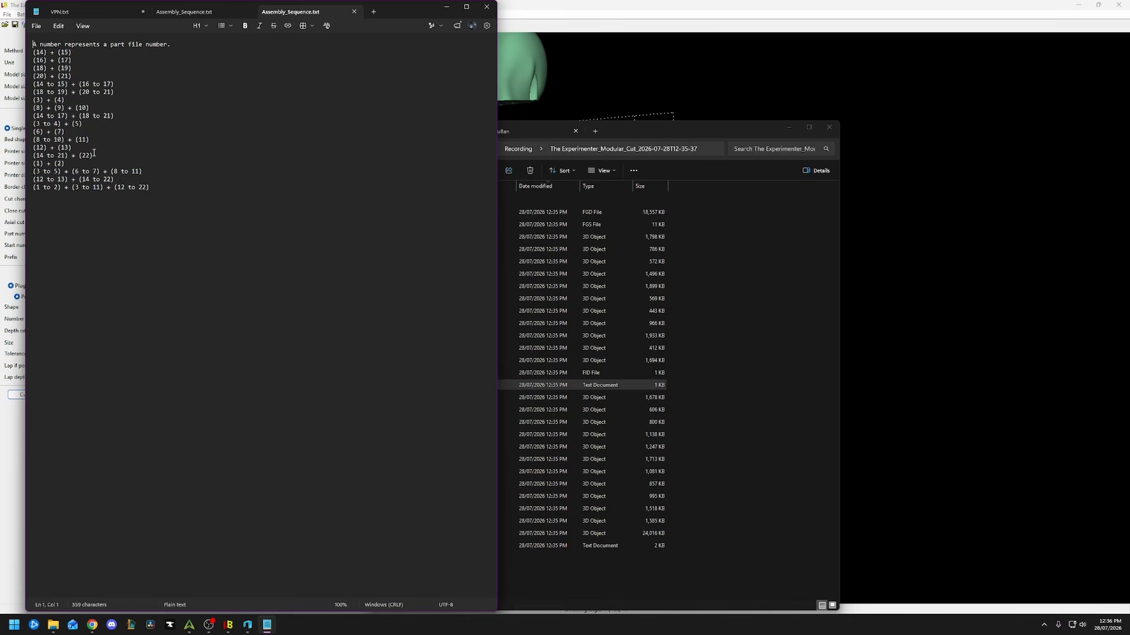
Step: Return to LuBan and examine the exploded hip, leg and foot parts against the assembly sequence
{"action": "left_click", "coordinate": [673, 87]}
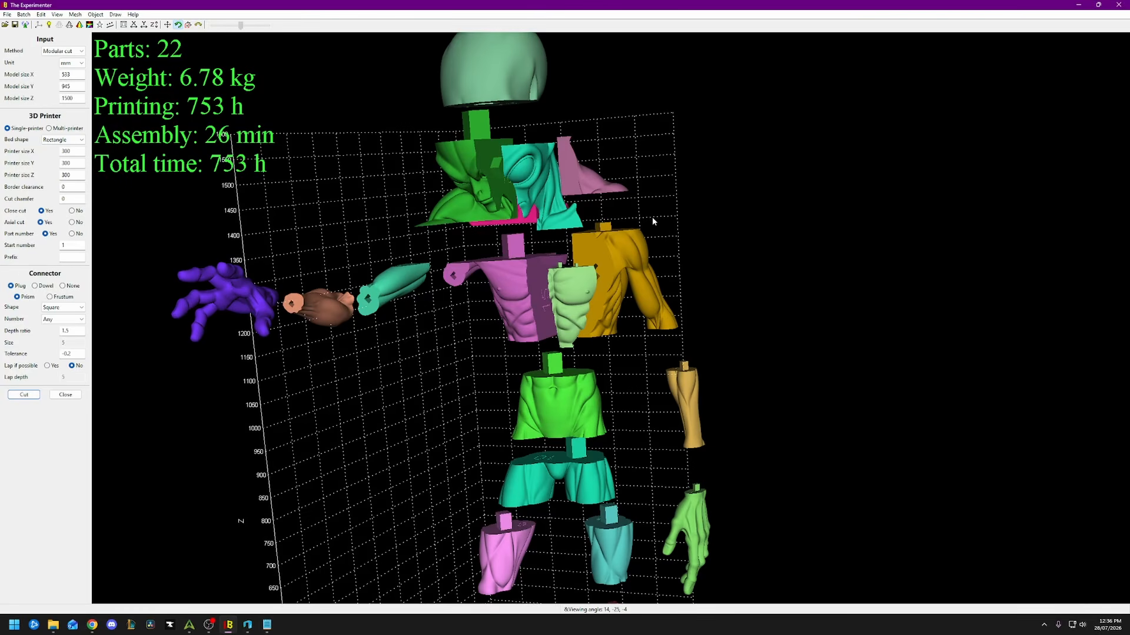
{"action": "mouse_move", "coordinate": [711, 302]}
{"action": "left_mouse_down"}
{"action": "mouse_move", "coordinate": [604, 323]}
{"action": "mouse_move", "coordinate": [877, 288]}
{"action": "mouse_move", "coordinate": [698, 316]}
{"action": "left_mouse_up"}
{"action": "scroll", "coordinate": [659, 354], "scroll_direction": "up", "scroll_amount": 3}
{"action": "right_click_drag", "start_coordinate": [434, 448], "coordinate": [471, 184]}
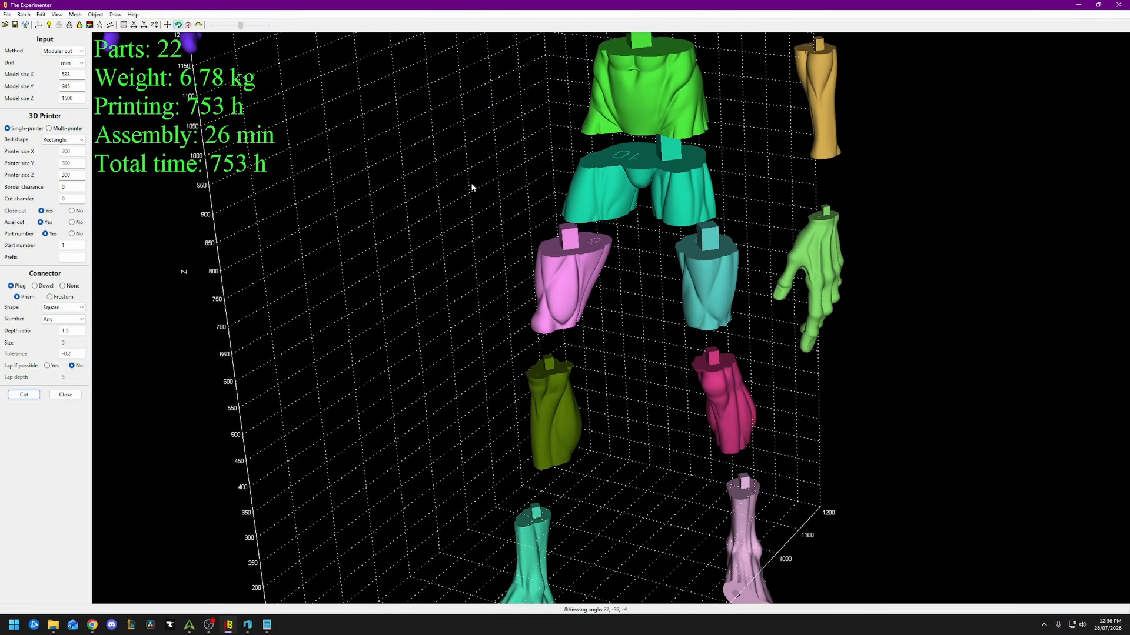